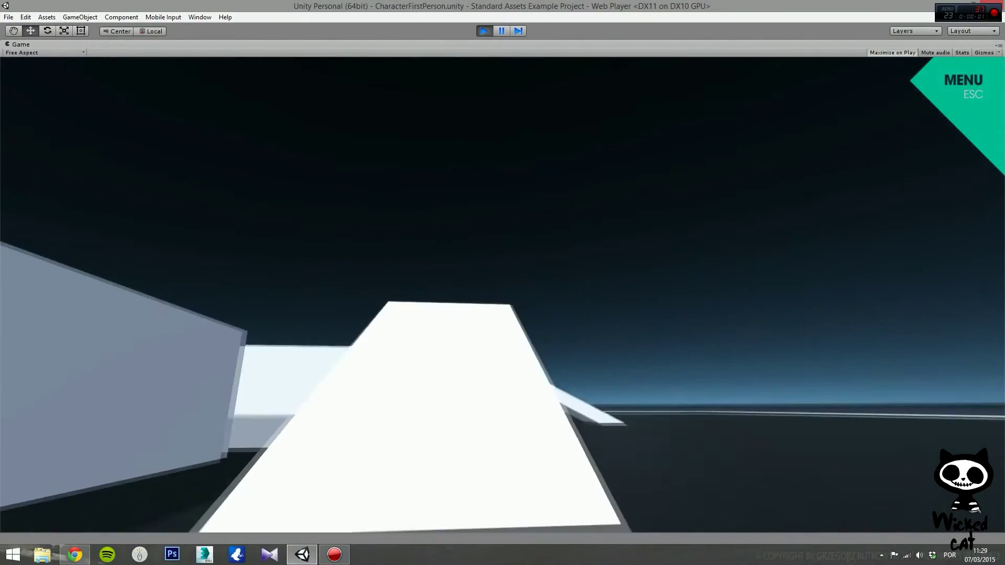
key("w")
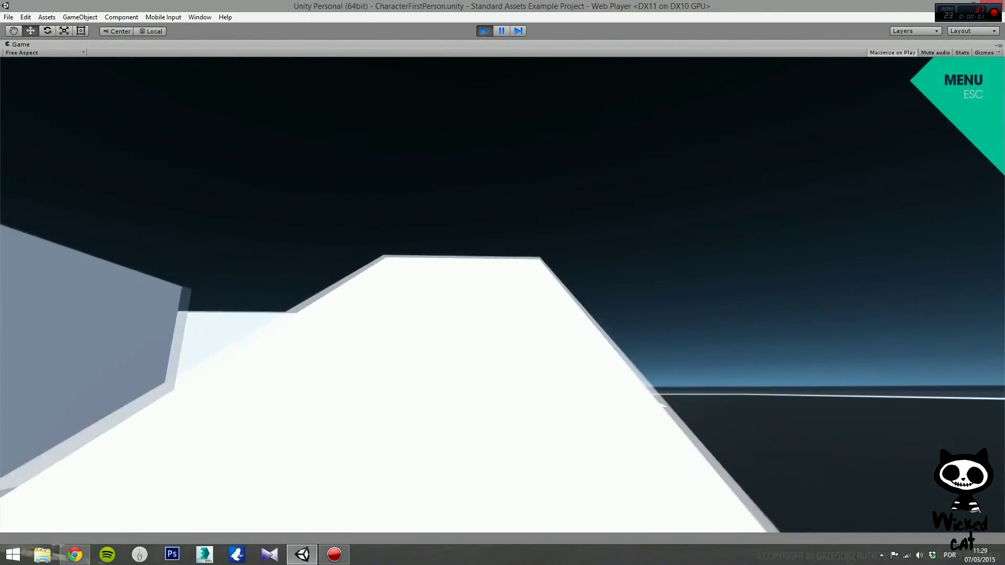
key("w")
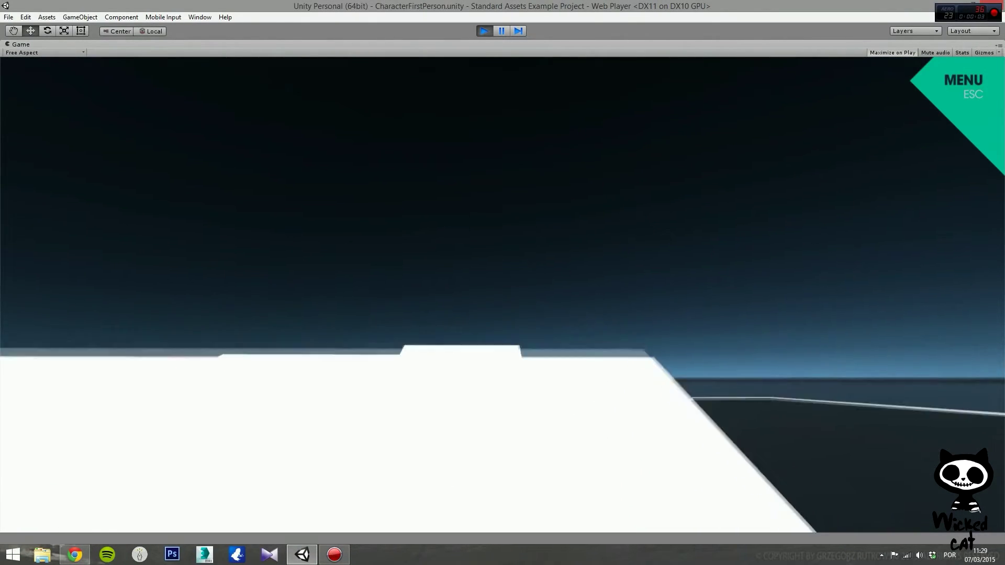
key("w")
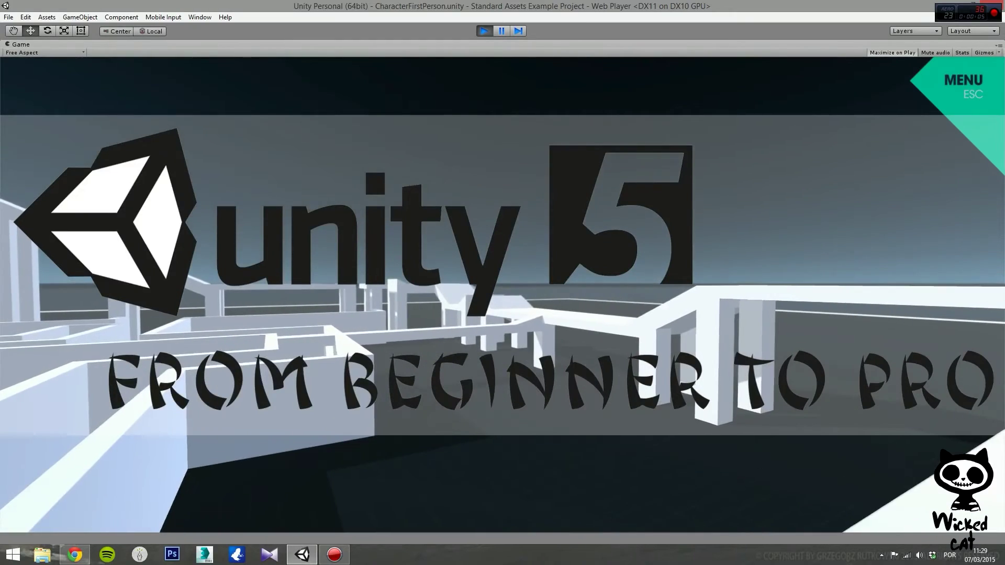
key("w")
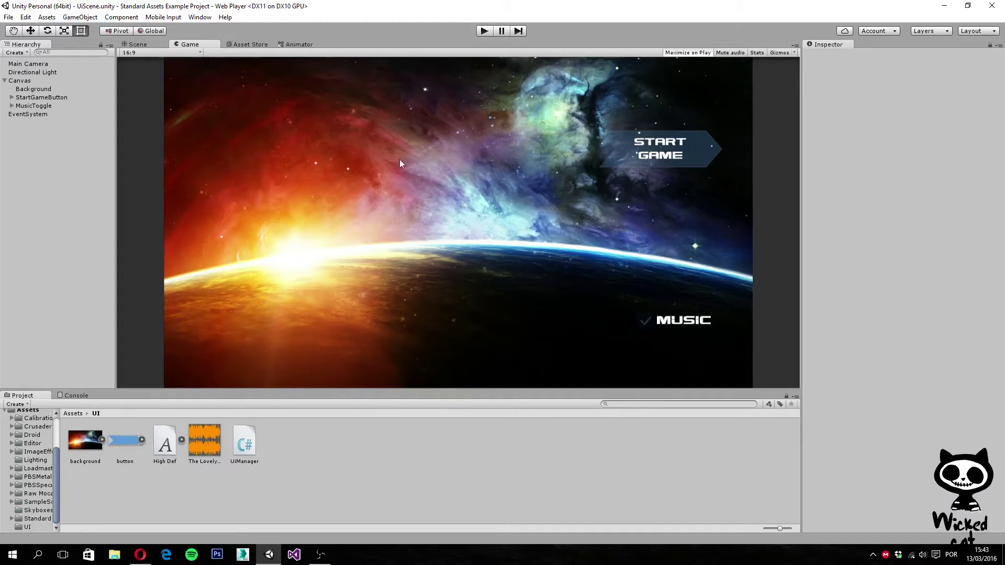
Add a UI Slider as a child of the Canvas
left_click(19, 82)
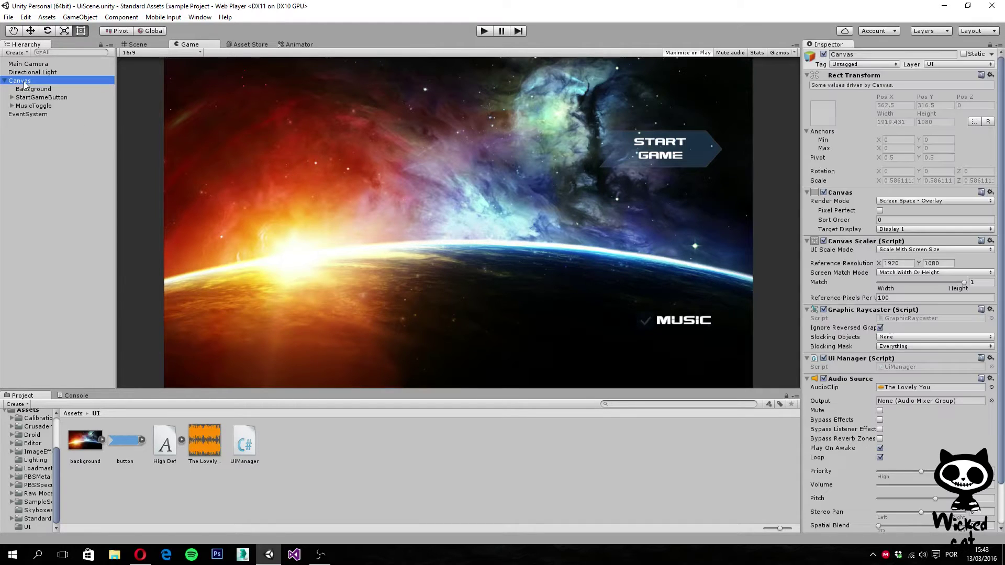
right_click(24, 81)
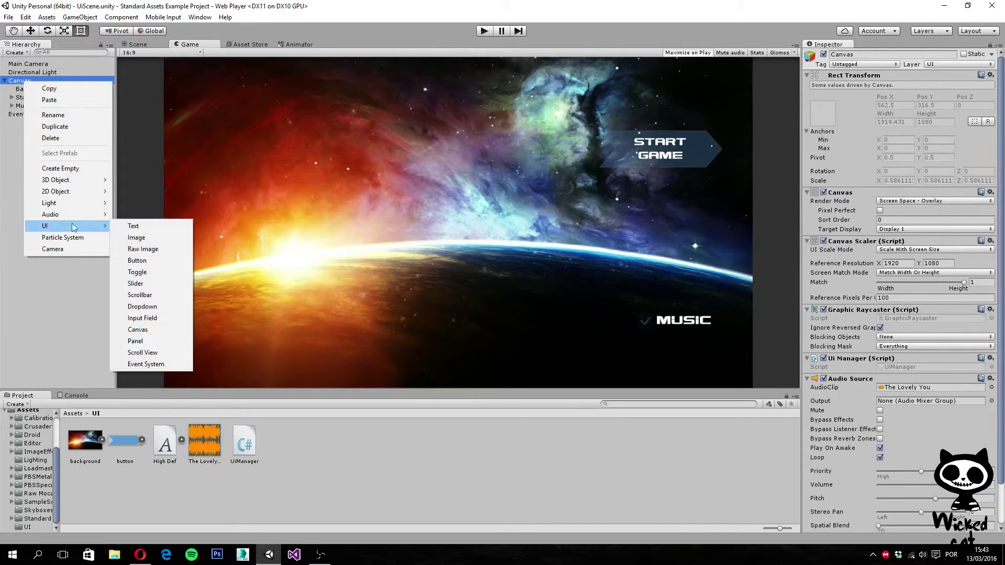
mouse_move(86, 230)
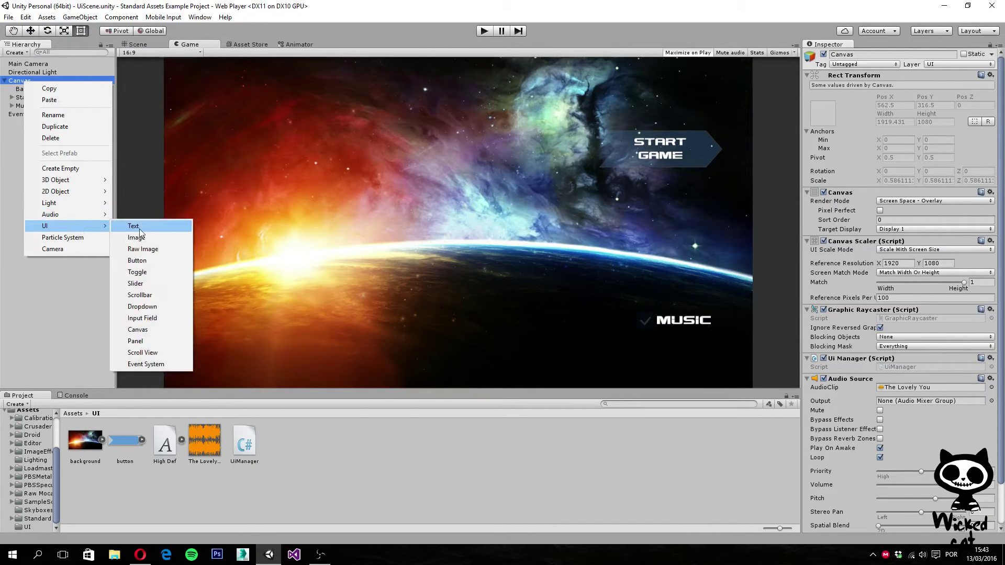
left_click(136, 285)
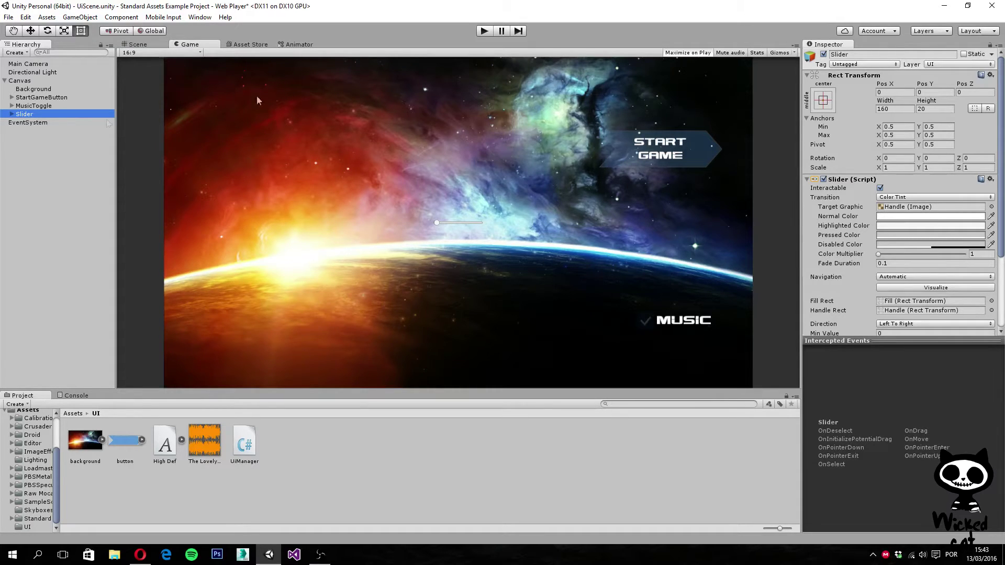
Rename the new slider object to VolumeSlider
left_click(837, 54)
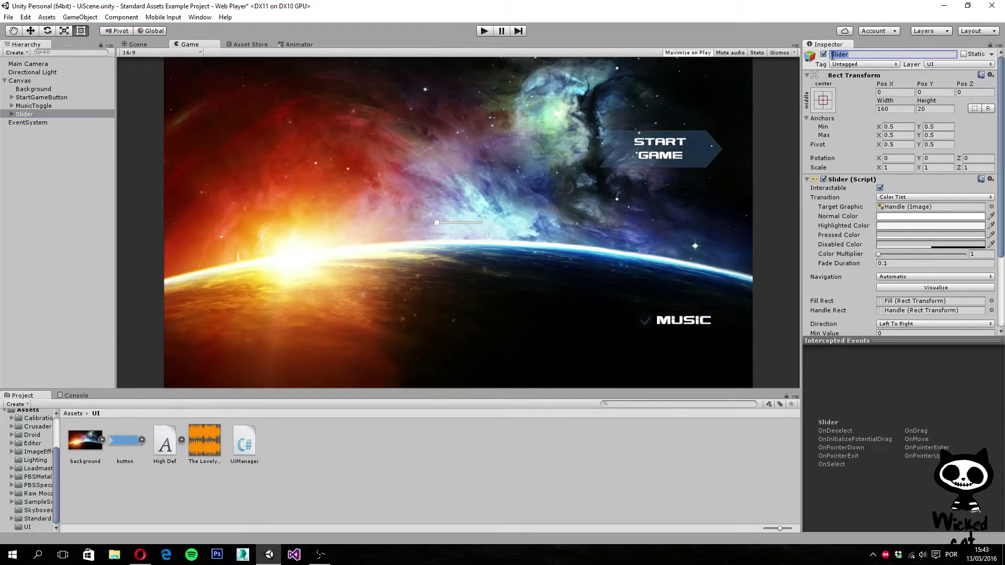
key("Home")
type("Volume")
key("Return")
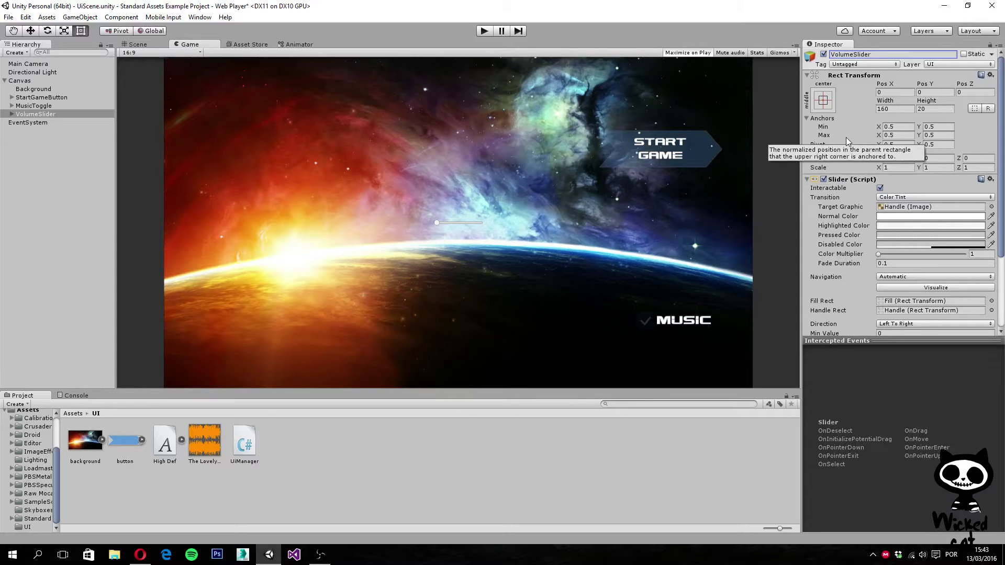
Anchor VolumeSlider to the top right of the canvas using the anchor presets
left_click(823, 100)
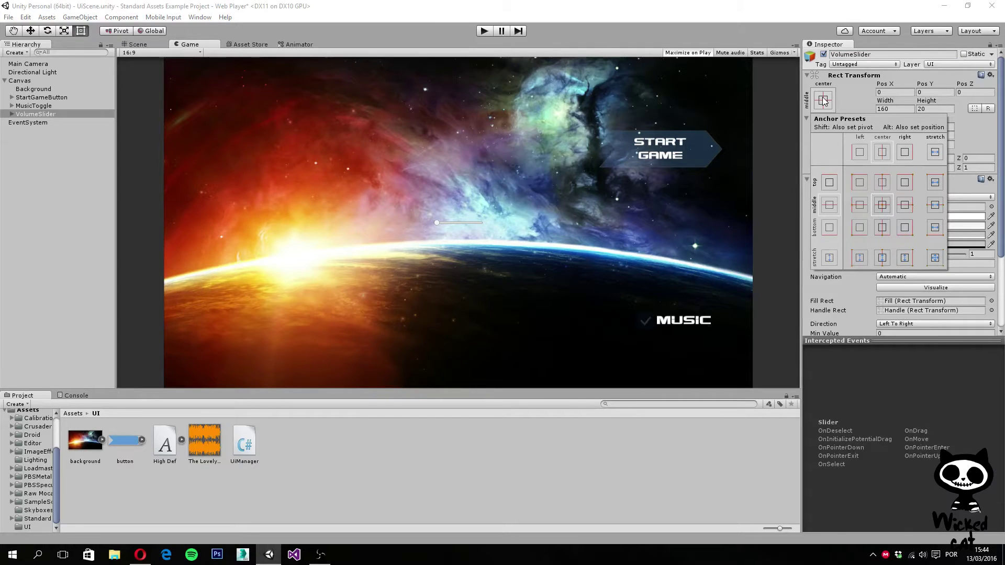
left_click(905, 183)
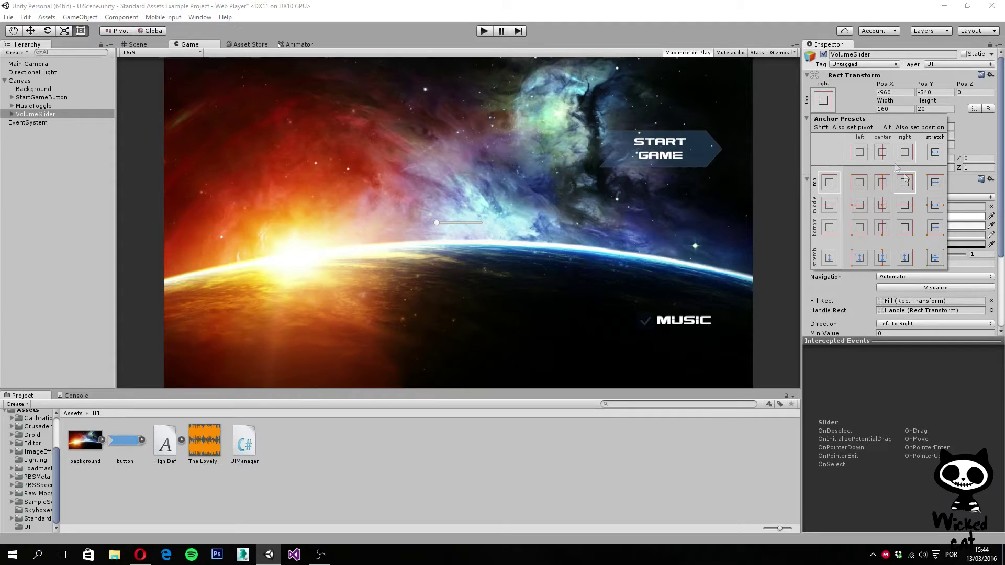
left_click(975, 130)
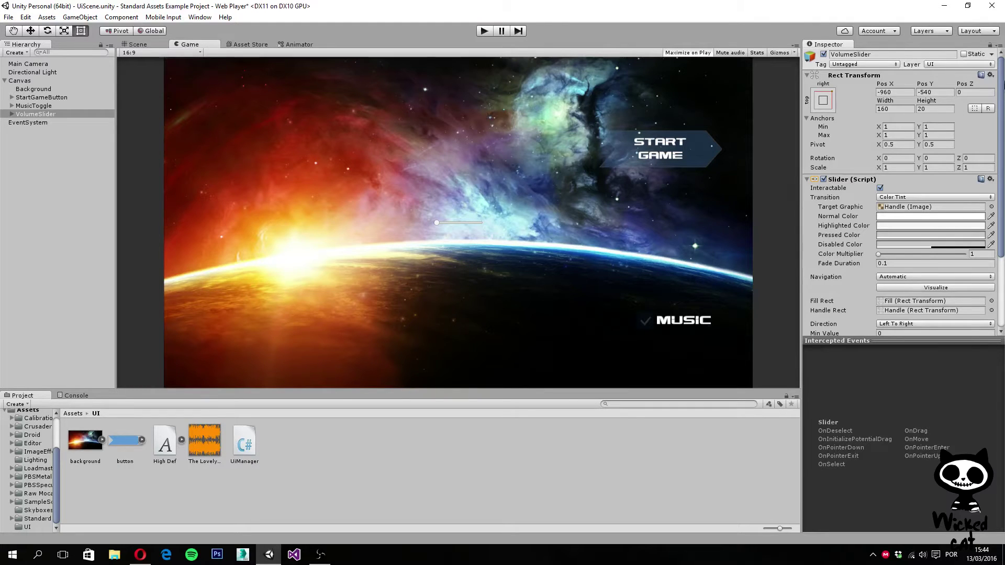
Set VolumeSlider's width to 365 and height to 30, and position it at Pos X -255, Pos Y -790
left_click(894, 109)
type("365")
left_click(937, 109)
type("30")
left_click(896, 91)
type("-255")
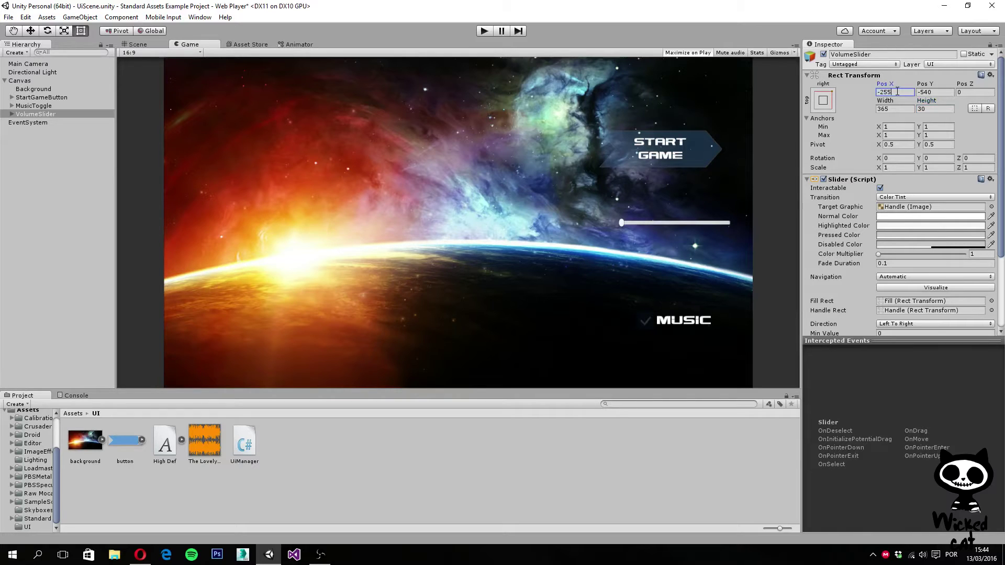
left_click(950, 93)
type("-790")
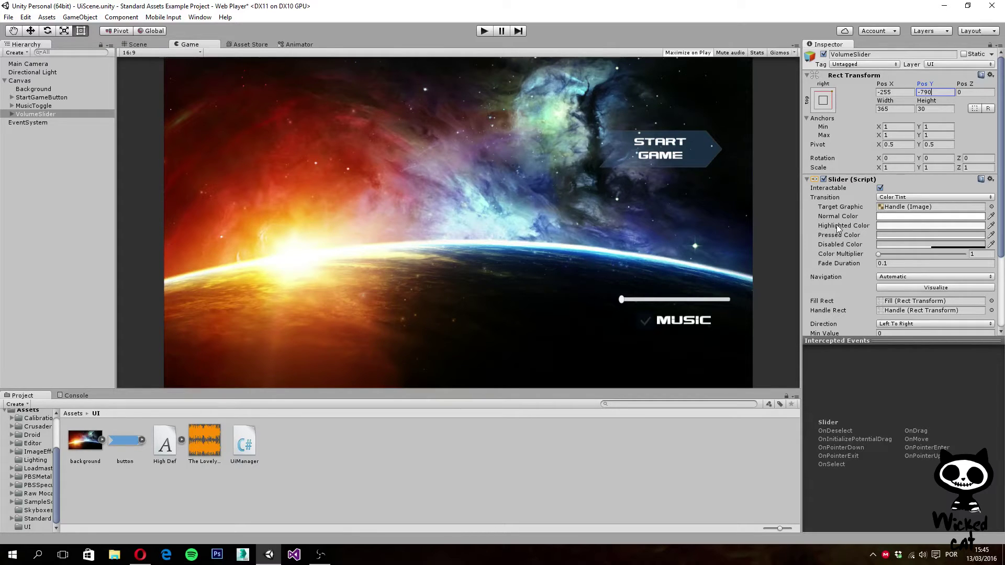
Set the slider's Normal Color to R 41, G 162, B 212 with alpha 20
left_click(967, 219)
left_click(112, 152)
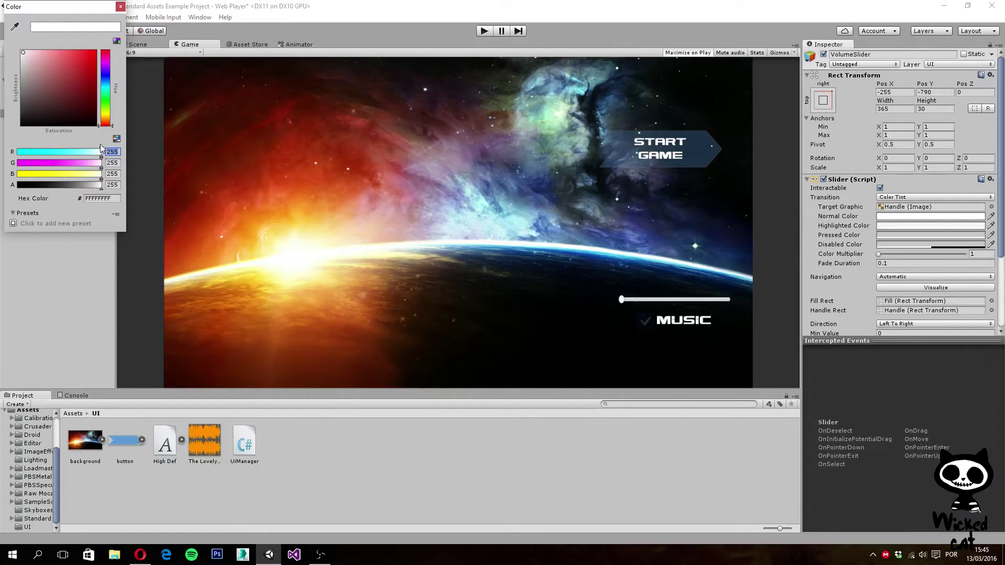
type("41")
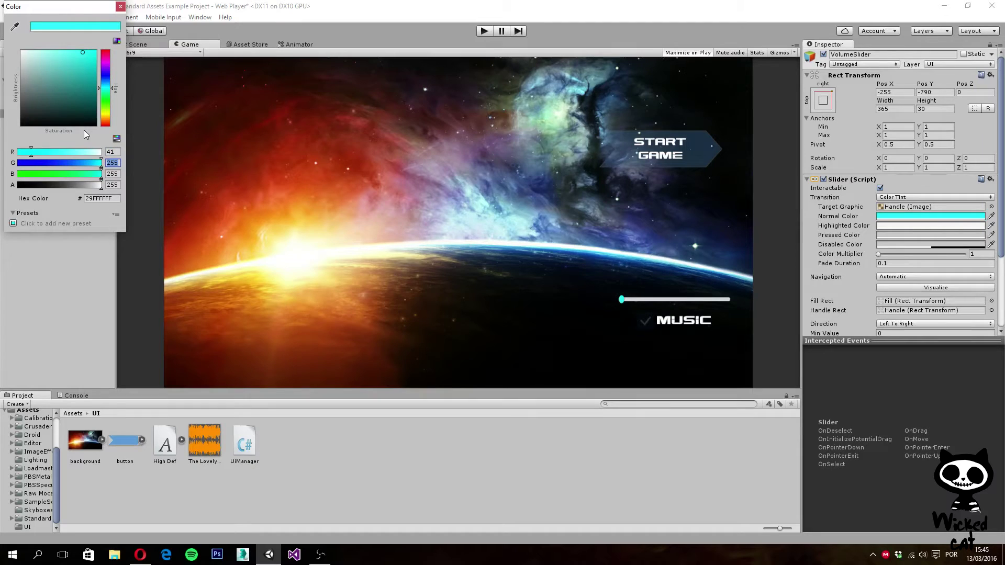
type("162")
left_click(113, 173)
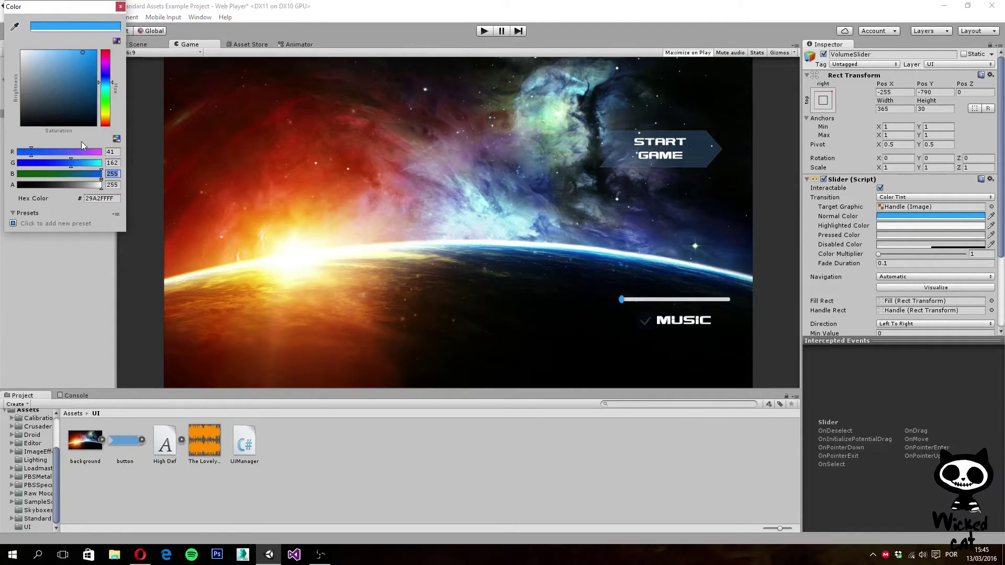
type("212")
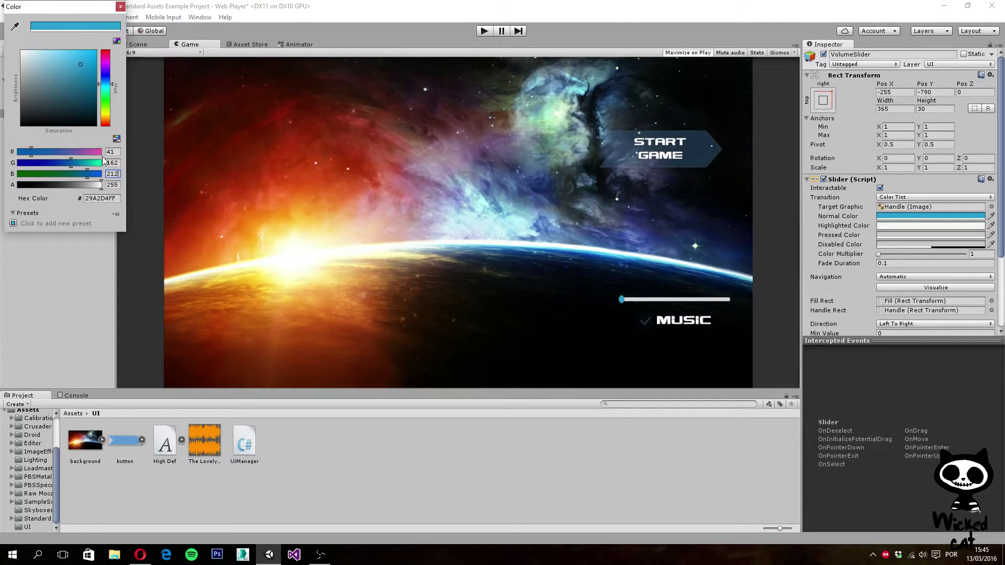
left_click(107, 185)
type("20")
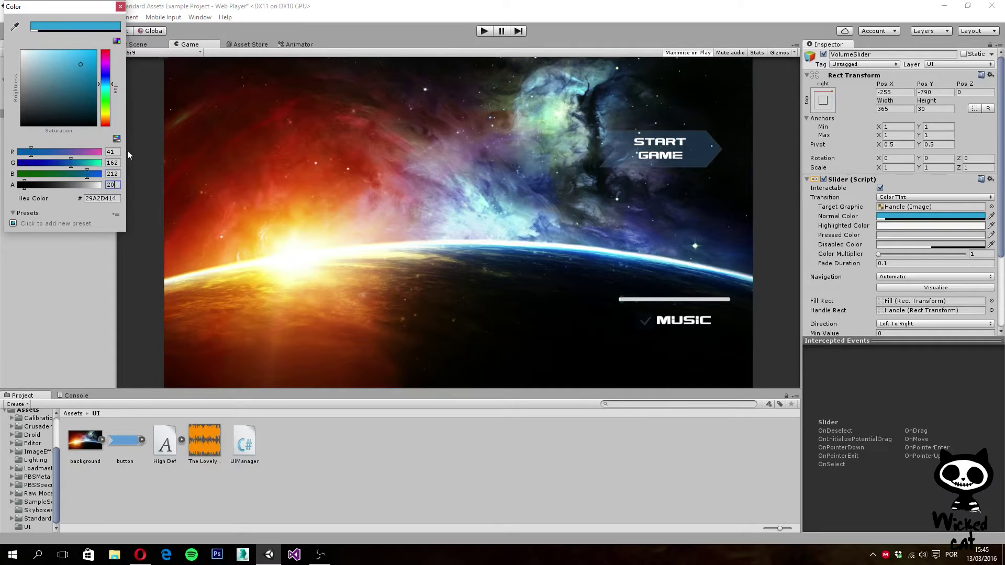
left_click(120, 6)
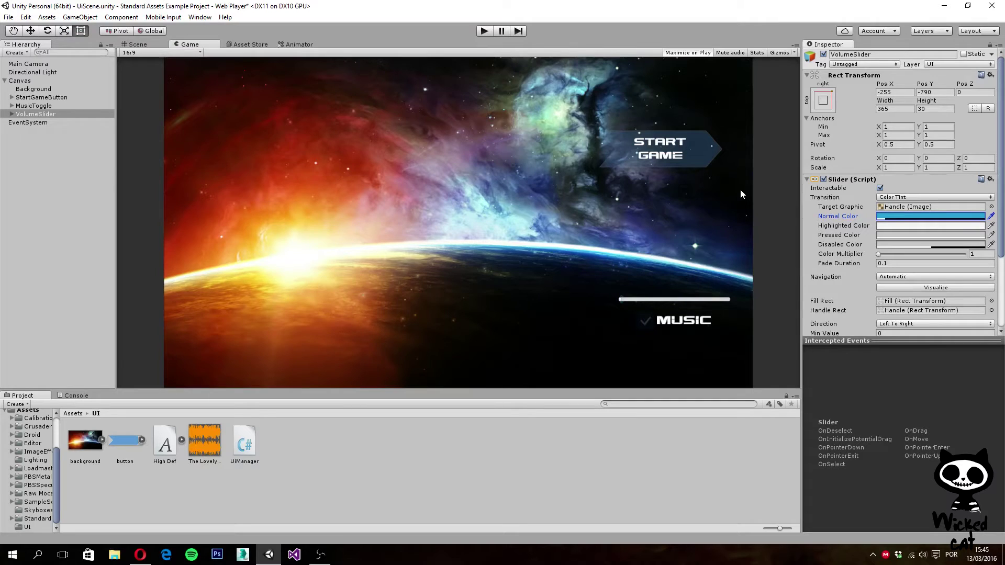
Set the slider's Highlighted Color to R 41, G 162, B 212 with alpha 20
left_click(909, 226)
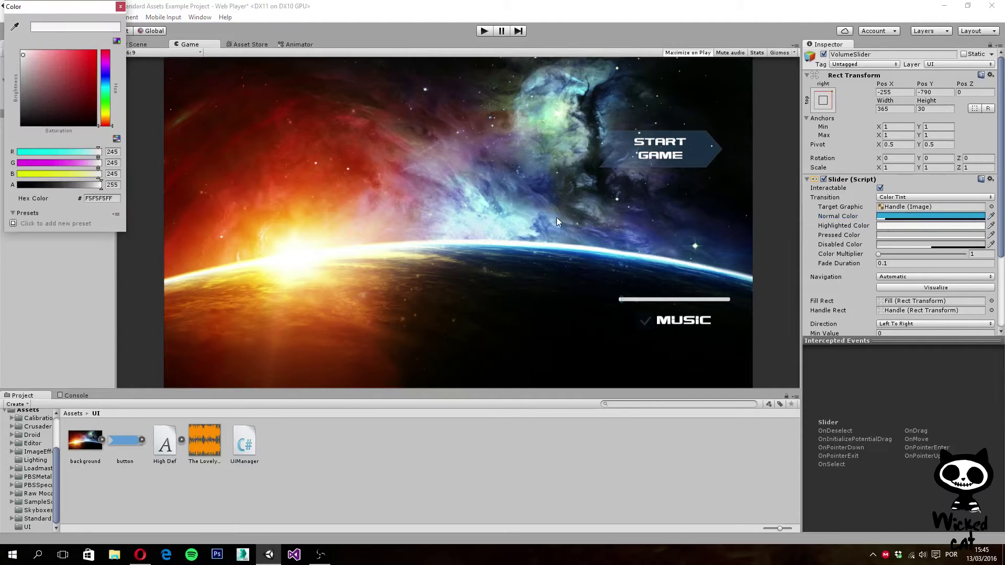
left_click(106, 152)
type("41")
left_click(119, 163)
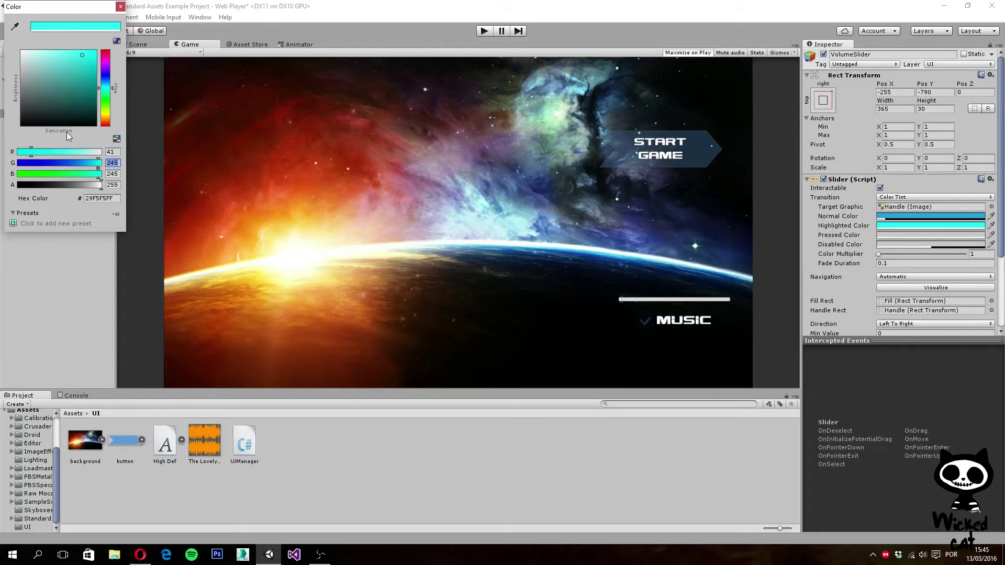
type("162")
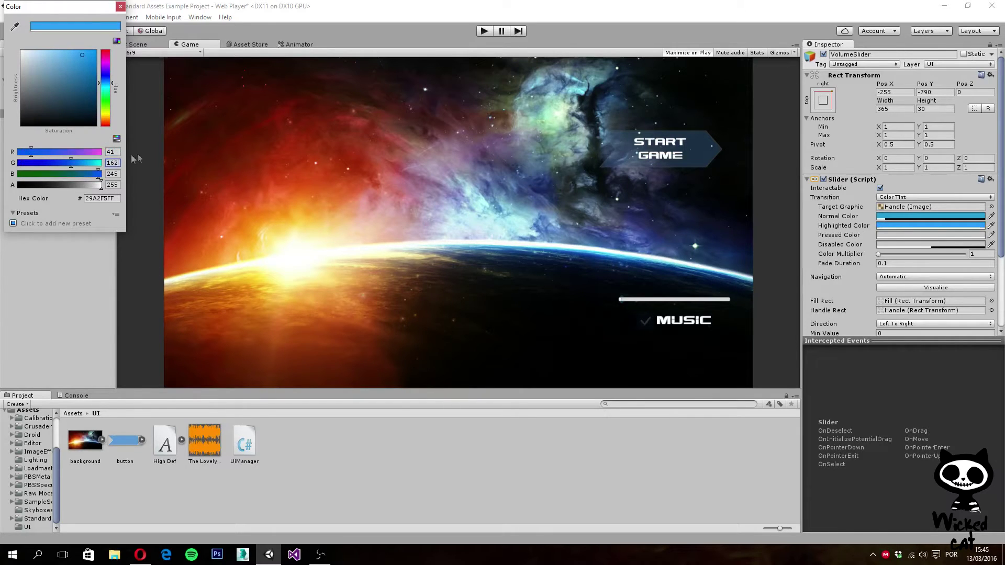
left_click(108, 173)
type("112")
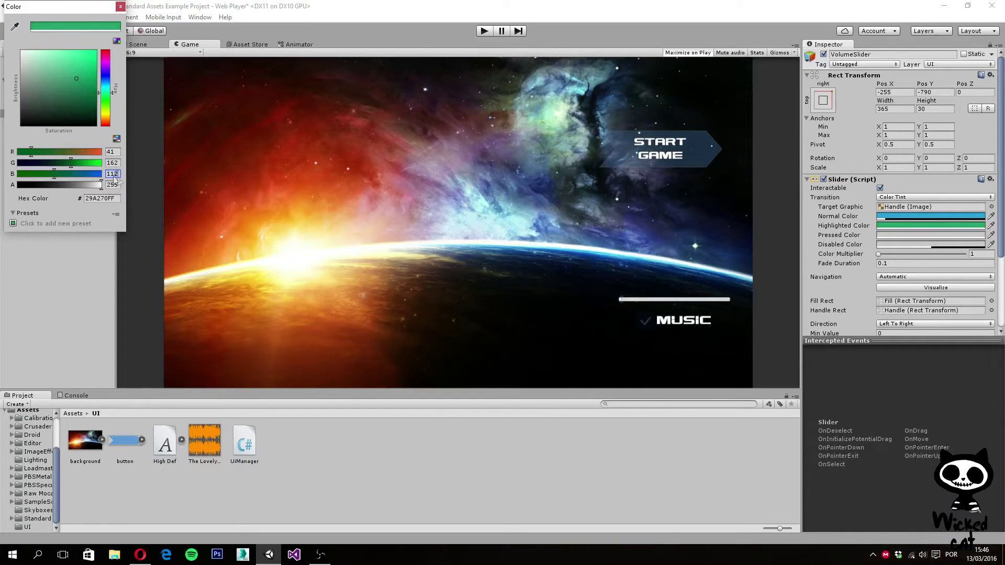
type("212")
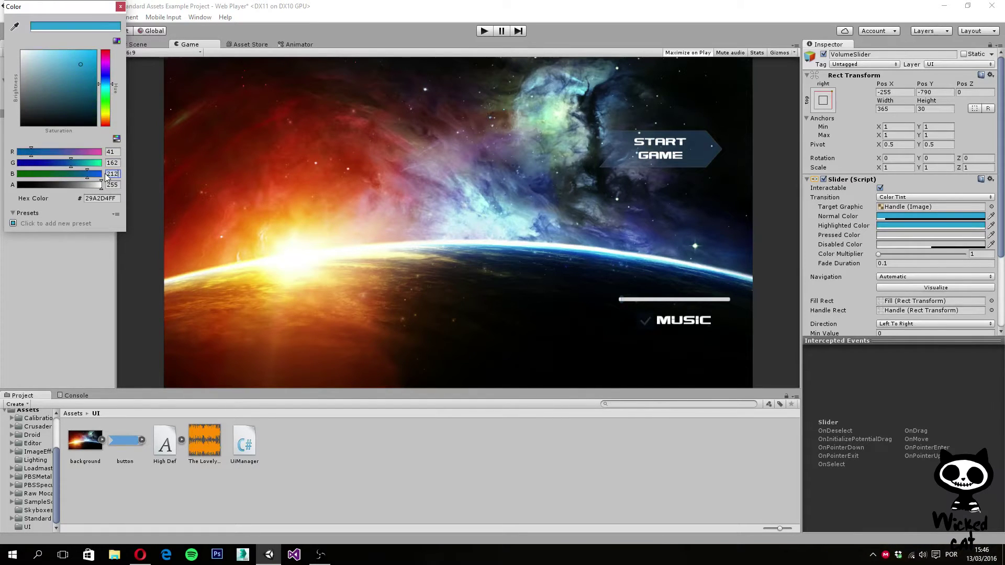
left_click(115, 186)
left_click_drag(116, 185, 103, 184)
type("20")
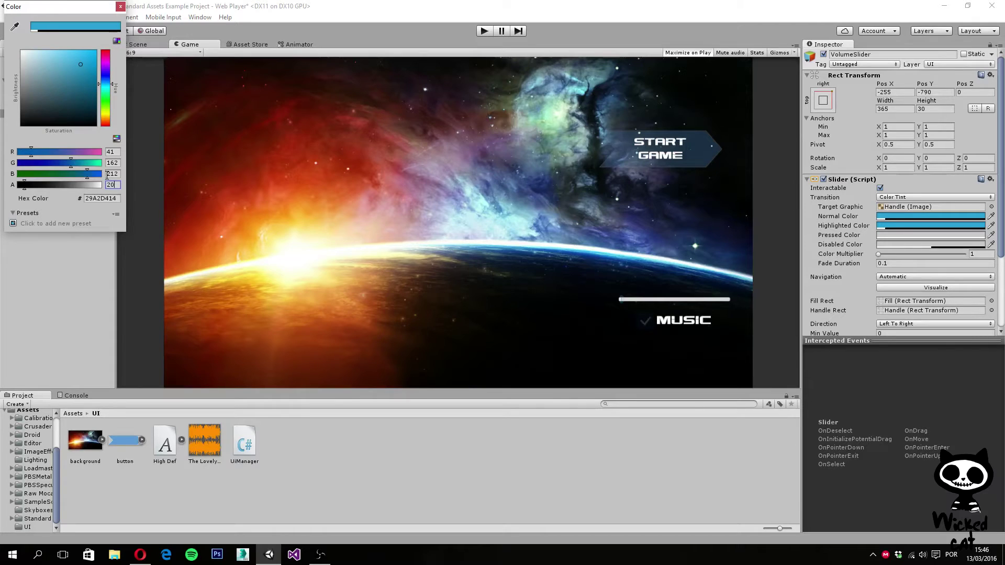
left_click(89, 246)
Set the slider's Pressed Color to R 92, G 255, B 255 with alpha 20
left_click(911, 235)
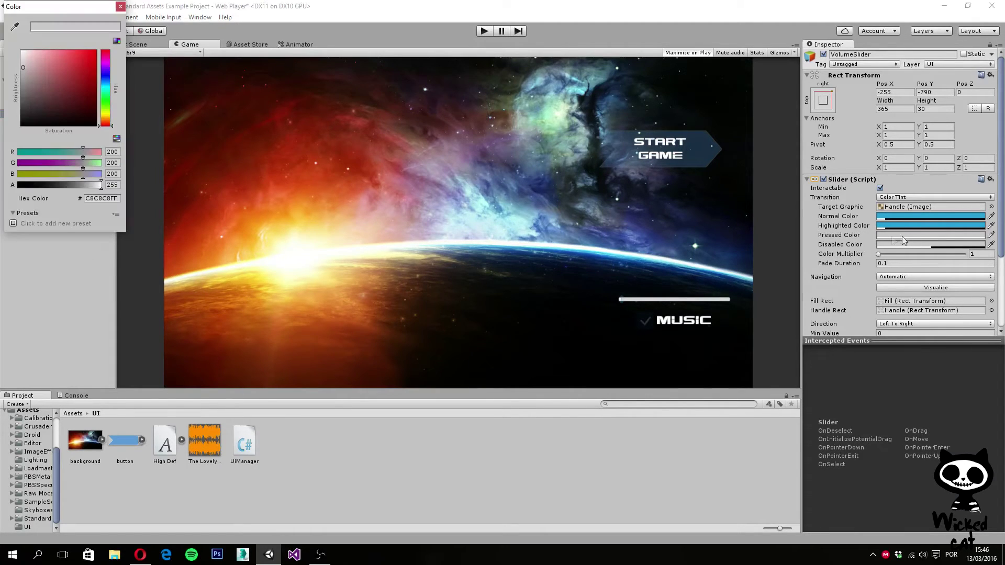
left_click(117, 151)
type("92")
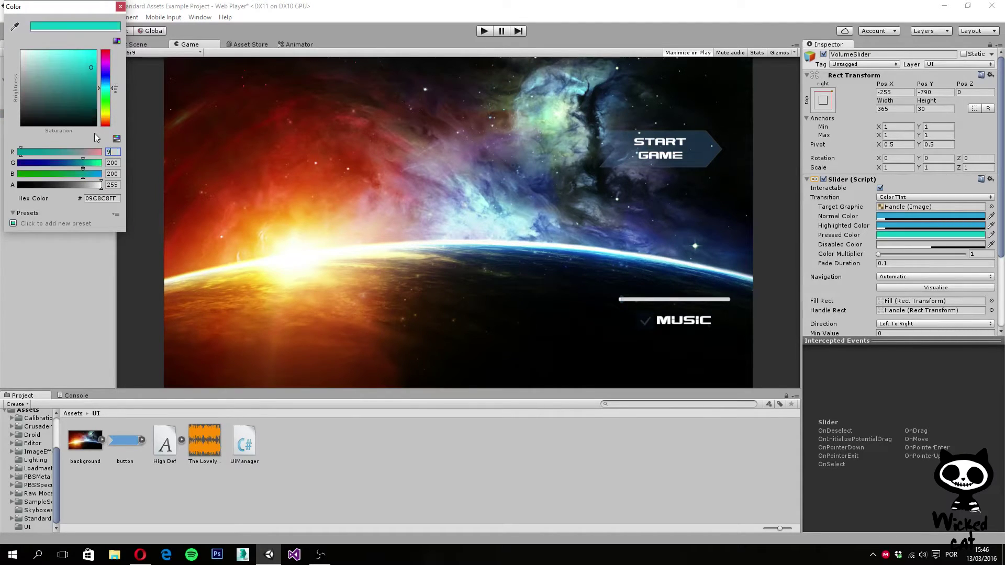
left_click(119, 163)
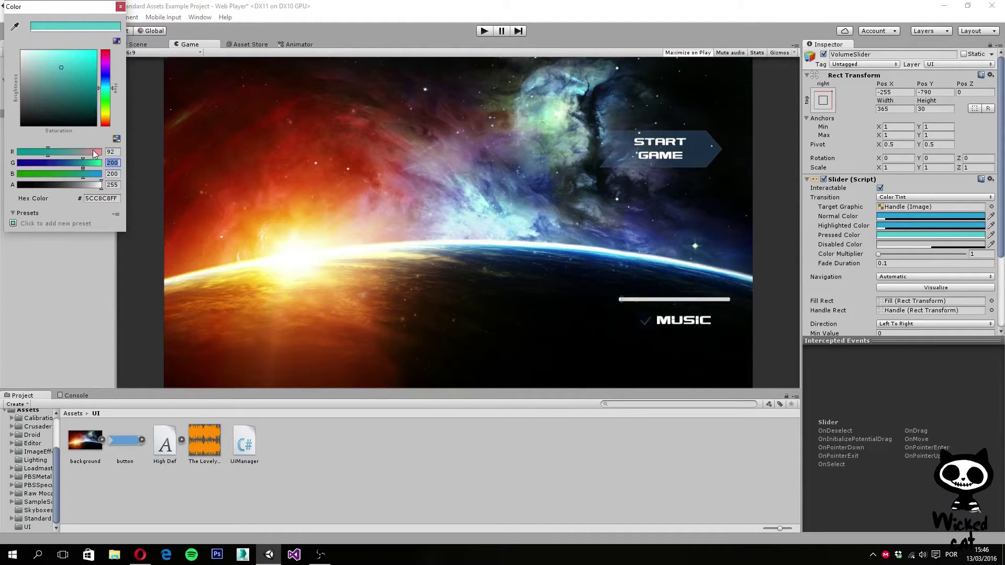
type("255")
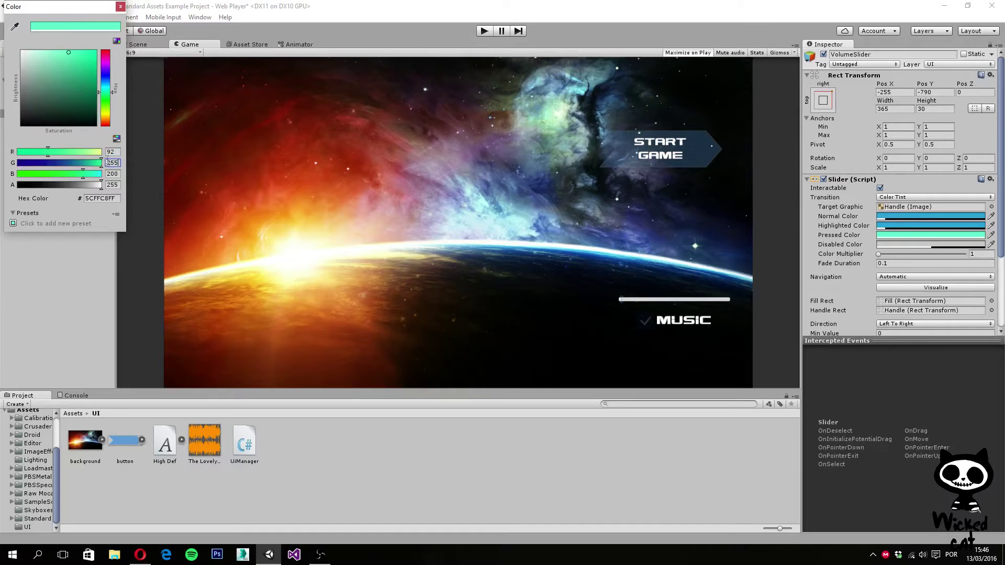
left_click(118, 174)
type("255")
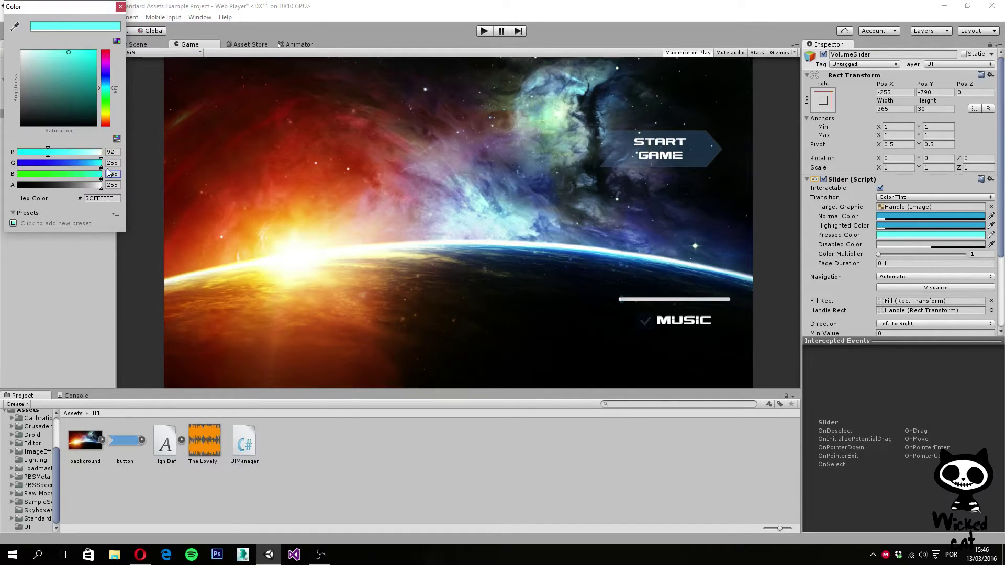
left_click(107, 185)
type("20")
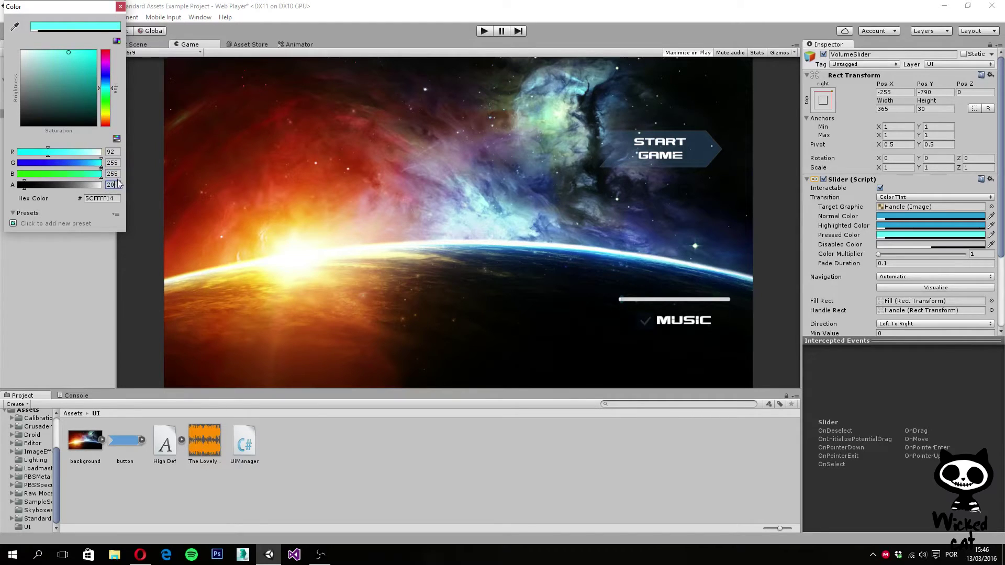
left_click(447, 200)
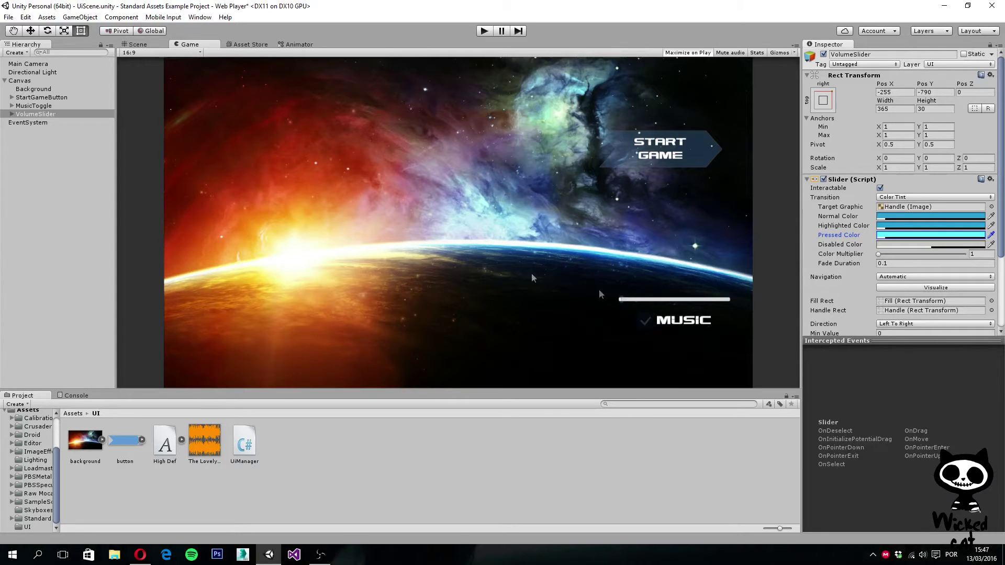
Set the image color of VolumeSlider's Background to R 41, G 162, B 212 with alpha 20
left_click(12, 114)
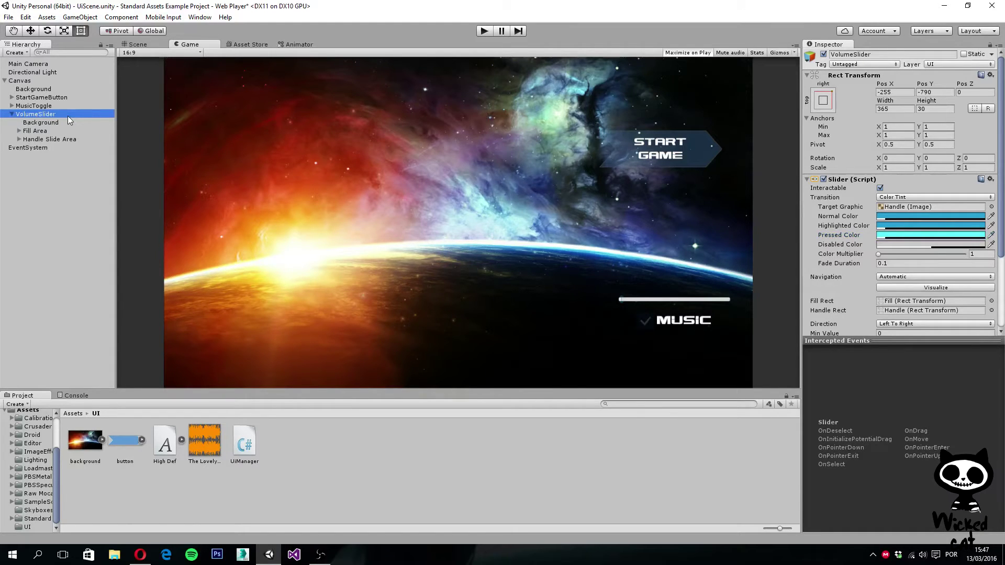
left_click(48, 123)
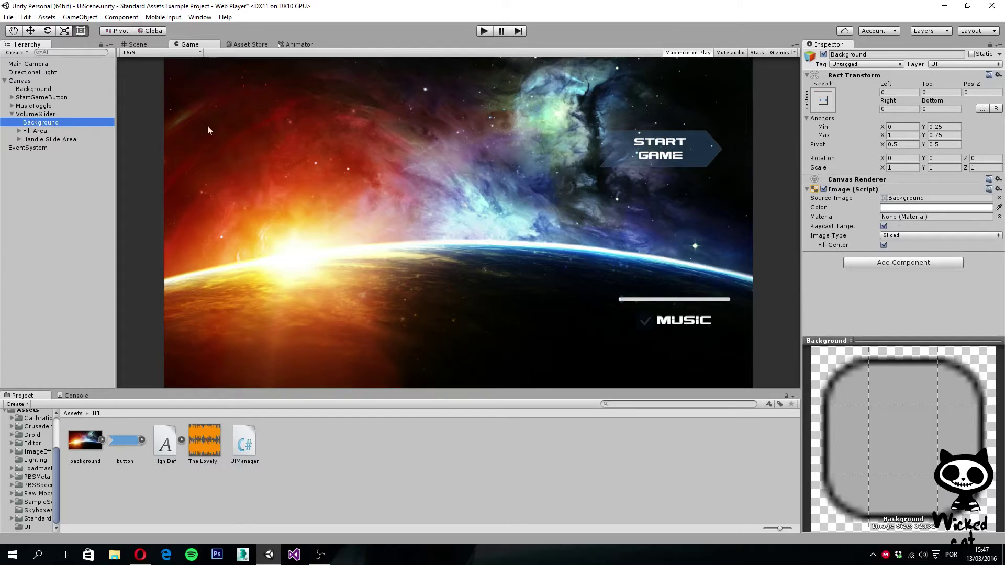
left_click(914, 207)
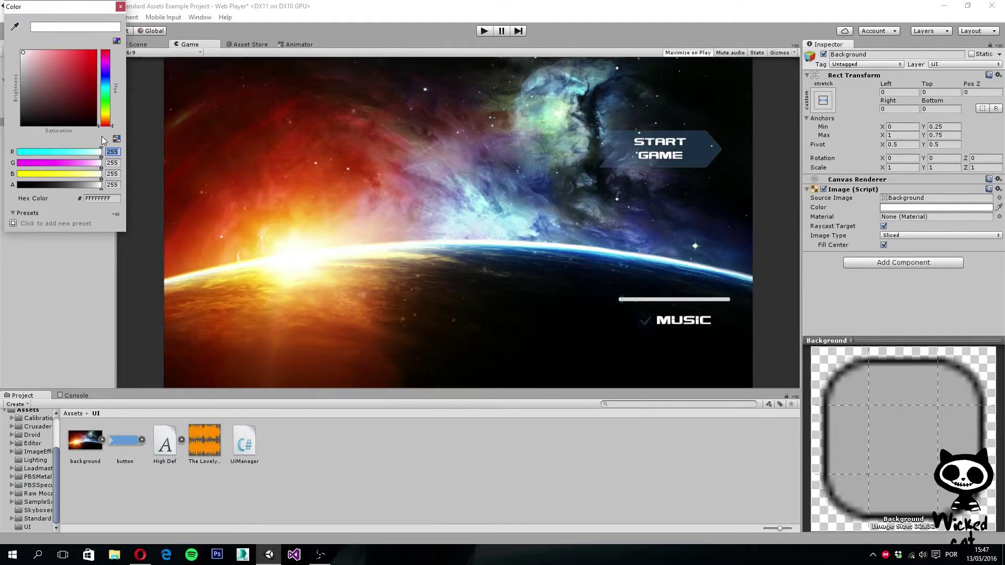
type("41")
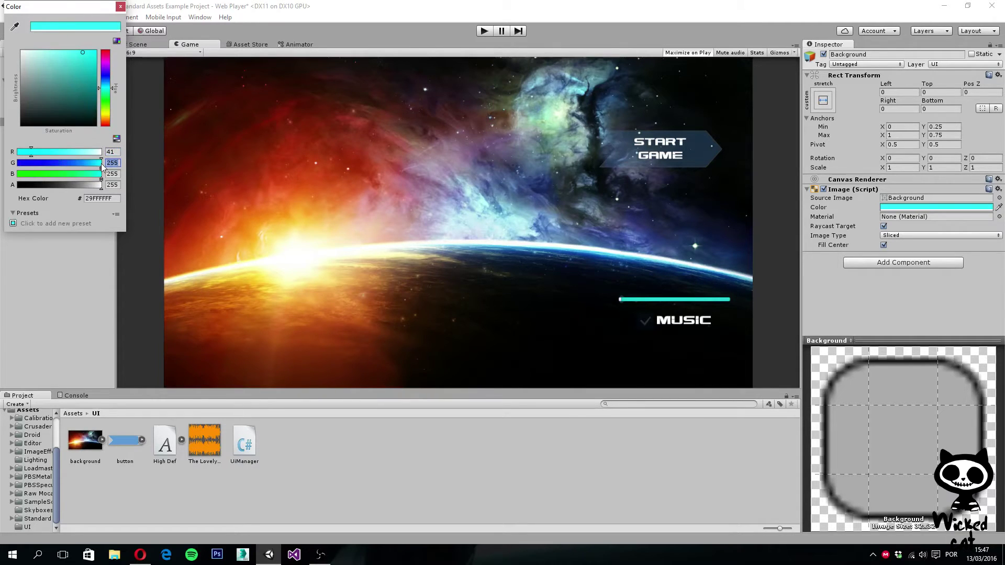
type("162")
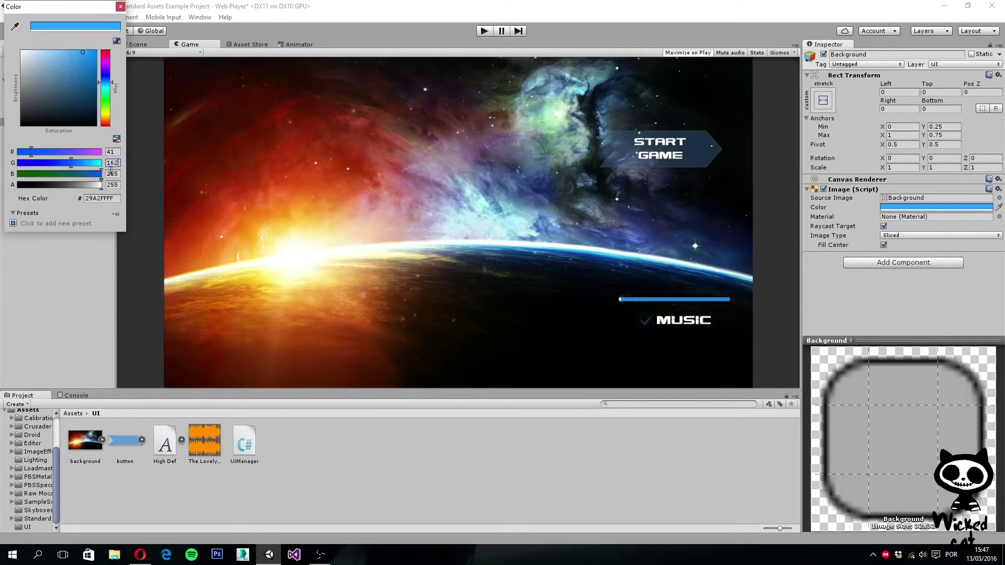
left_click(117, 173)
type("212")
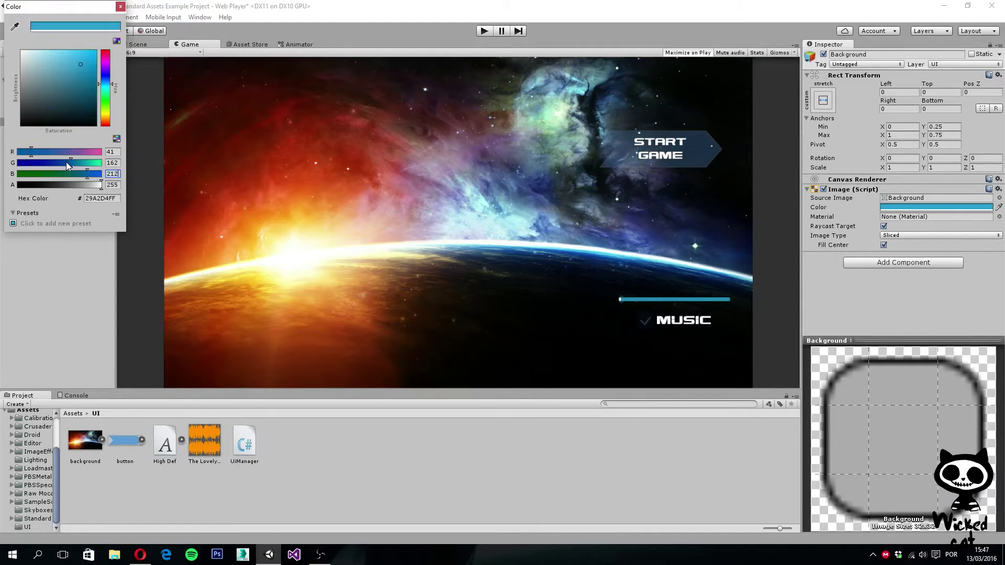
left_click(112, 184)
type("20")
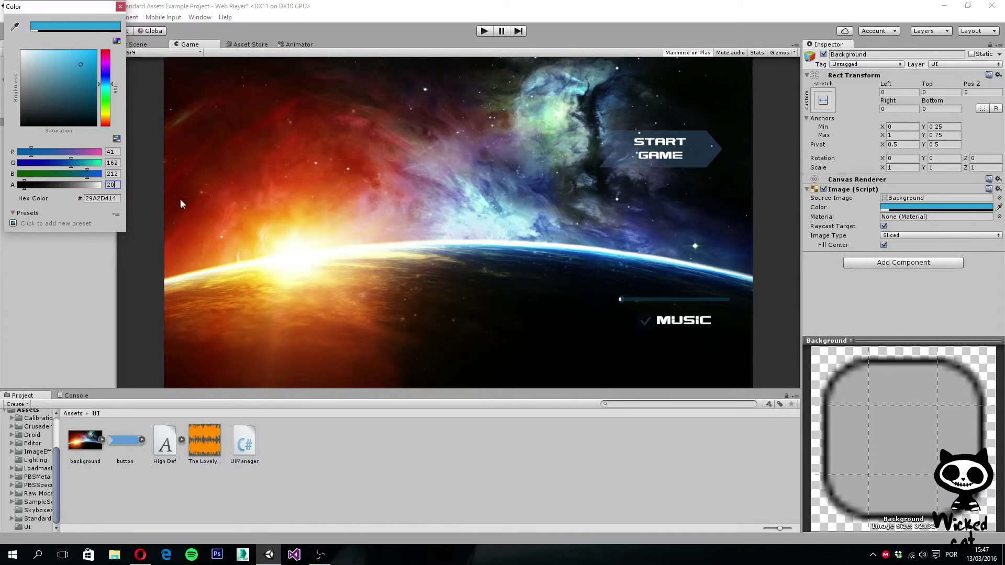
left_click(121, 6)
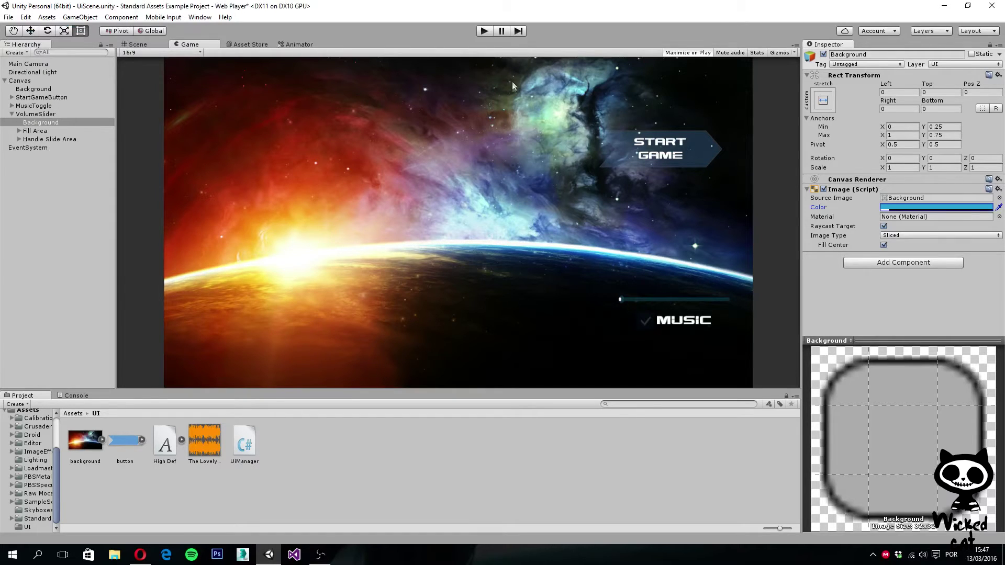
Run the scene, test the volume slider by moving its handle back and forth, and stop play mode
left_click(484, 31)
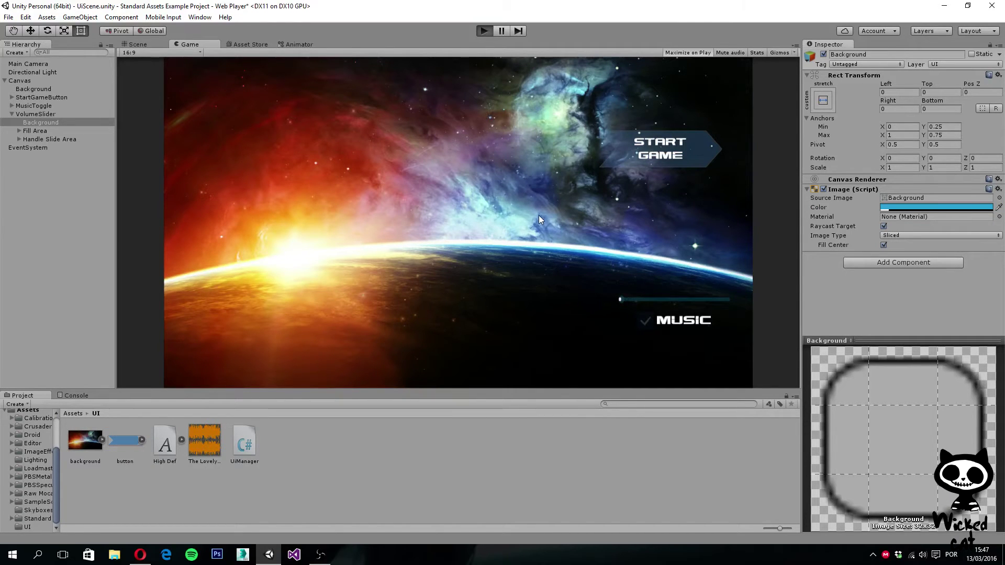
key("ctrl+p")
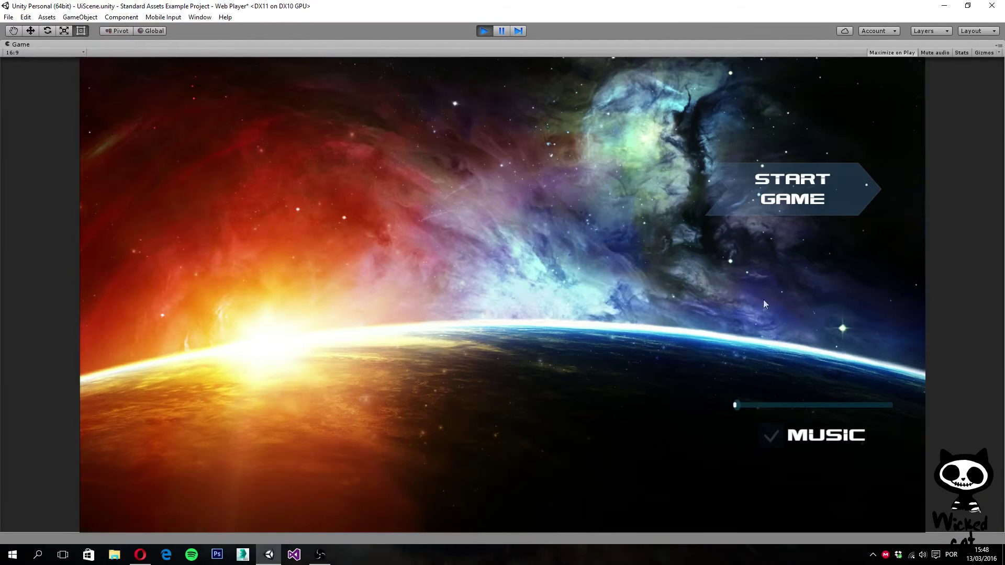
left_click_drag(736, 404, 774, 413)
left_click_drag(849, 406, 797, 402)
left_click(481, 32)
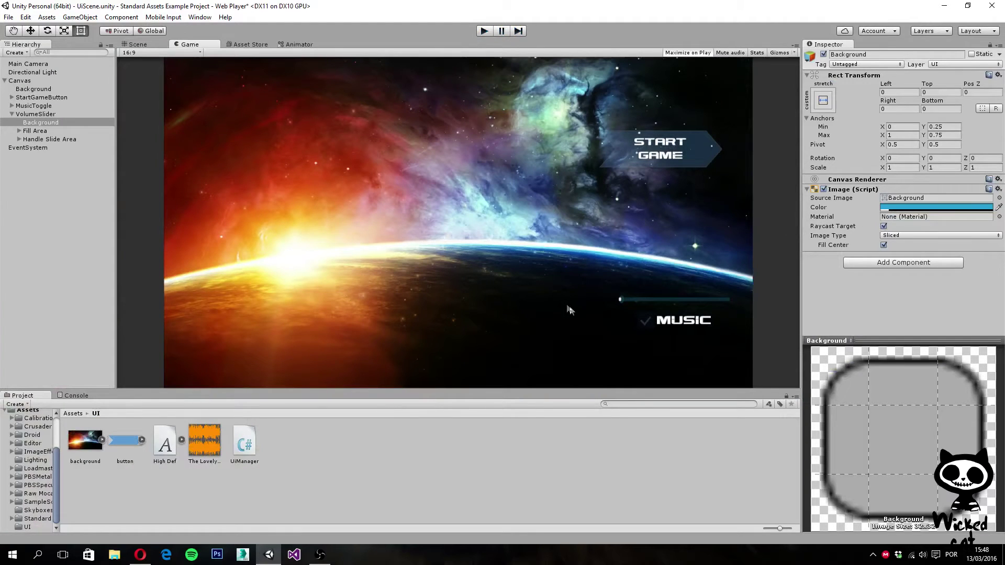
Set the image color of the Fill object inside VolumeSlider's Fill Area to R 92, G 255, B 255 with alpha 20
left_click(19, 131)
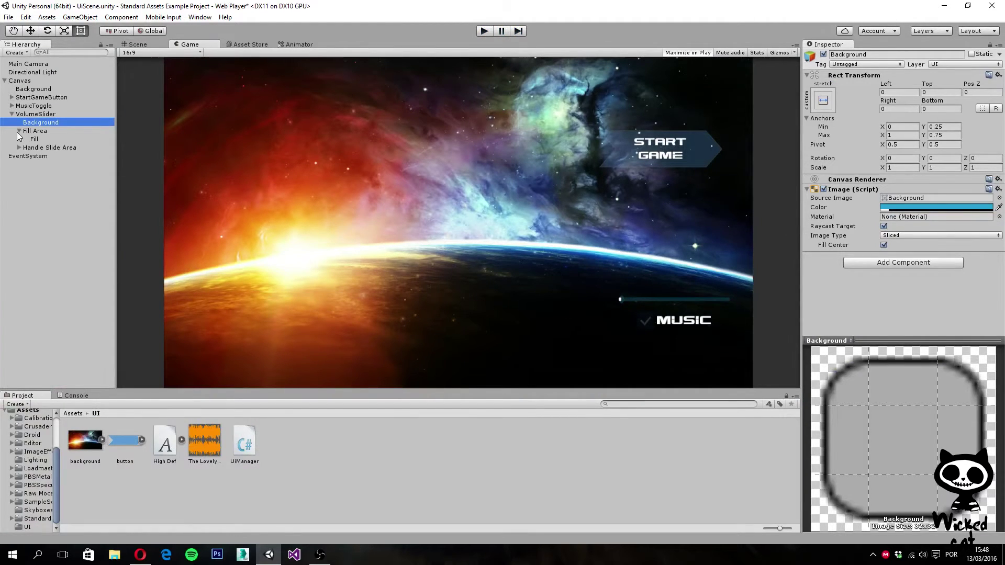
left_click(23, 132)
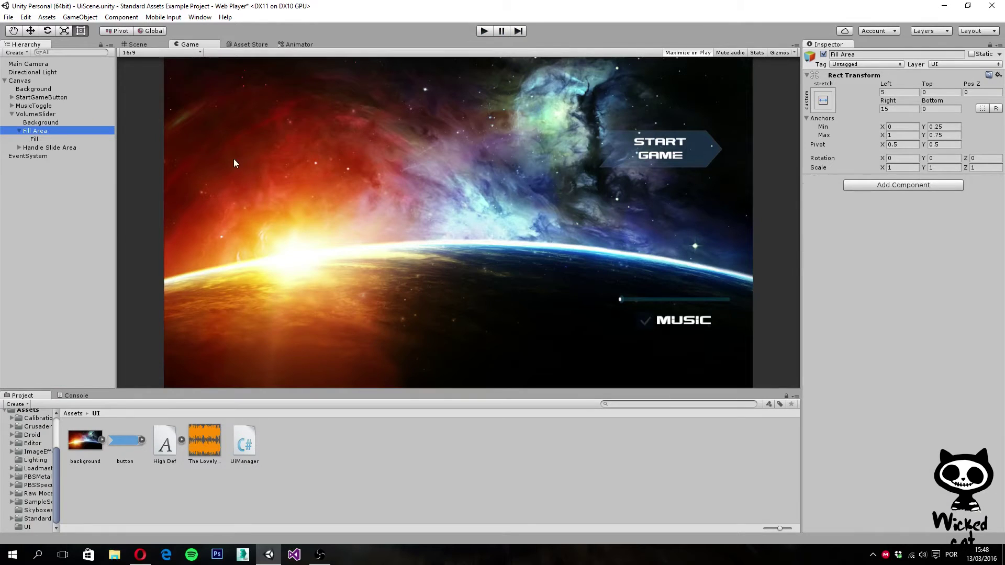
left_click(36, 139)
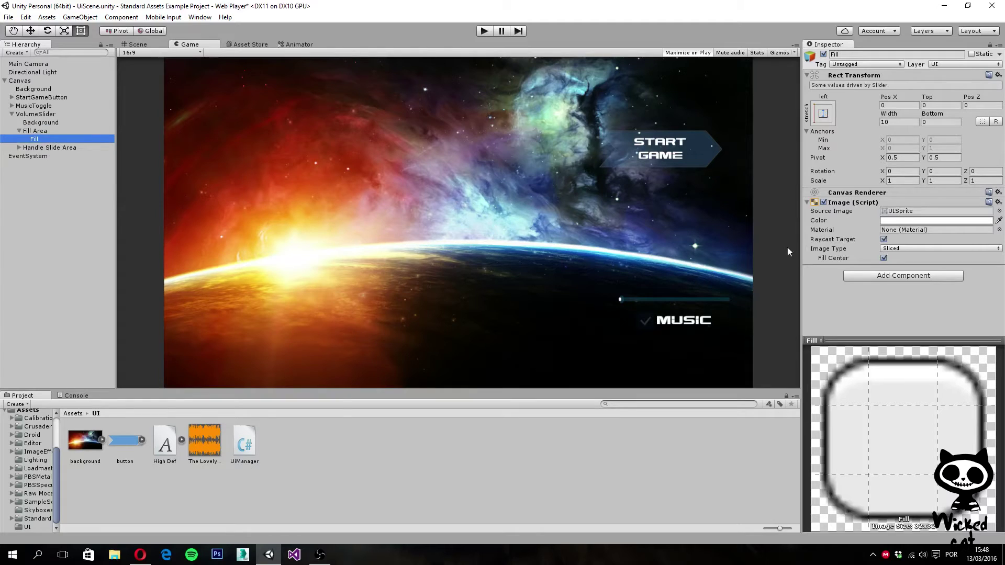
left_click(883, 222)
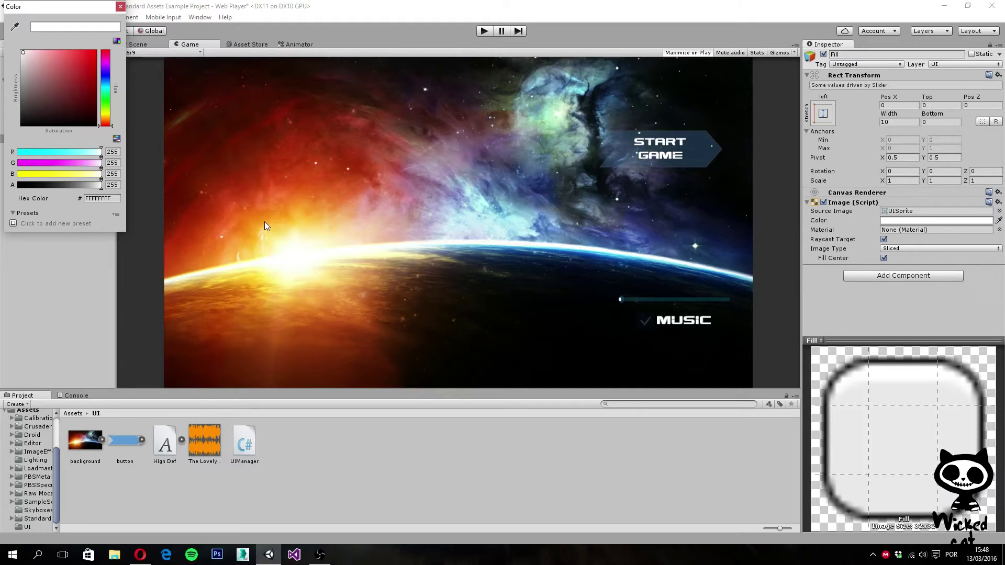
left_click(108, 152)
type("92")
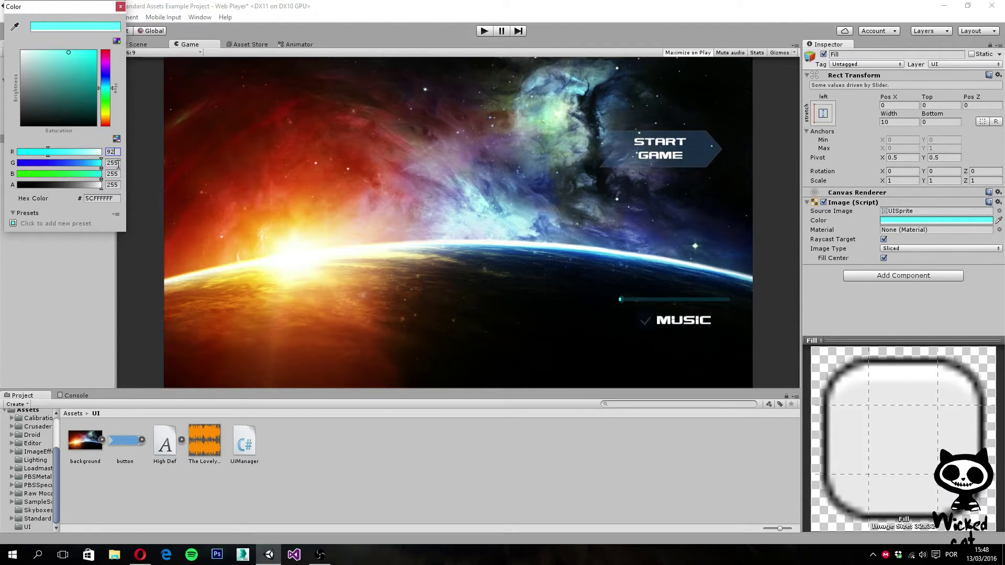
left_click(117, 184)
type("20")
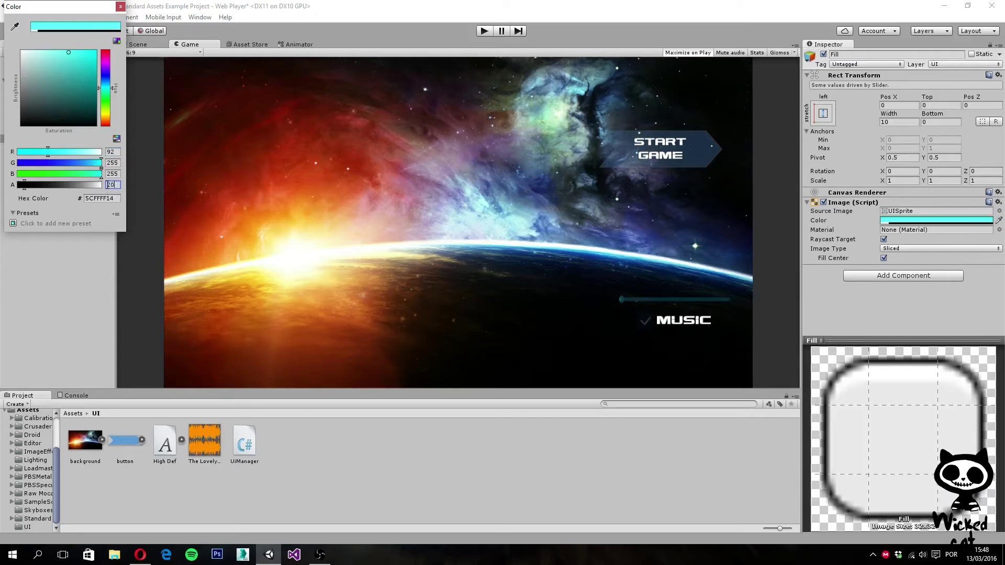
left_click(120, 6)
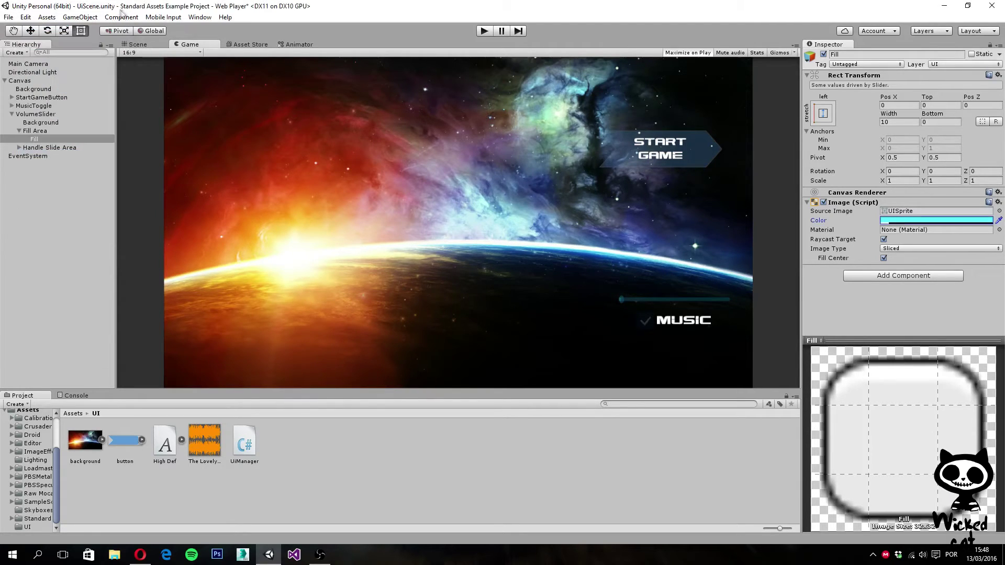
Play the scene again to check the slider's fill color while moving the handle, and exit play mode
left_click(484, 31)
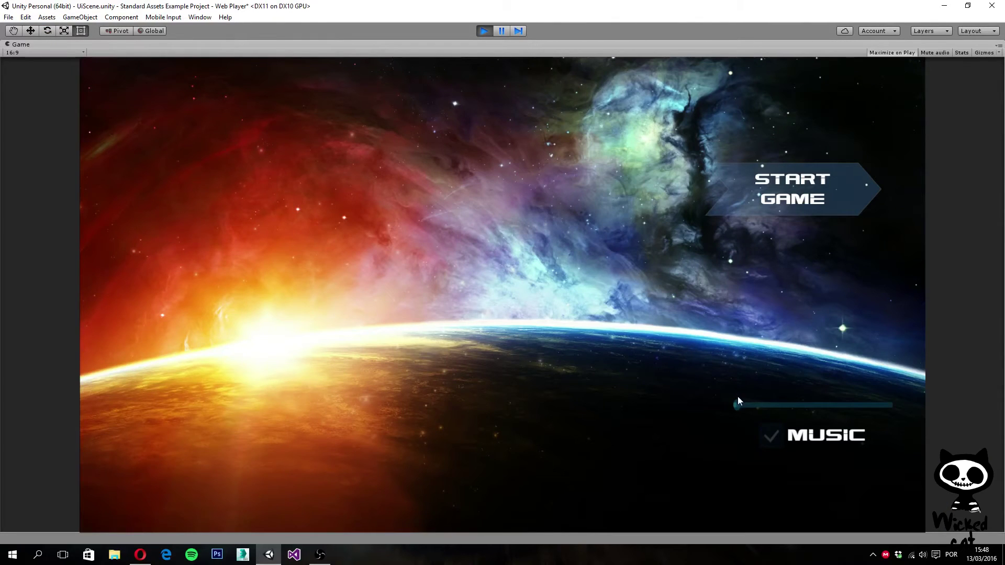
left_click_drag(778, 407, 617, 109)
left_click(484, 31)
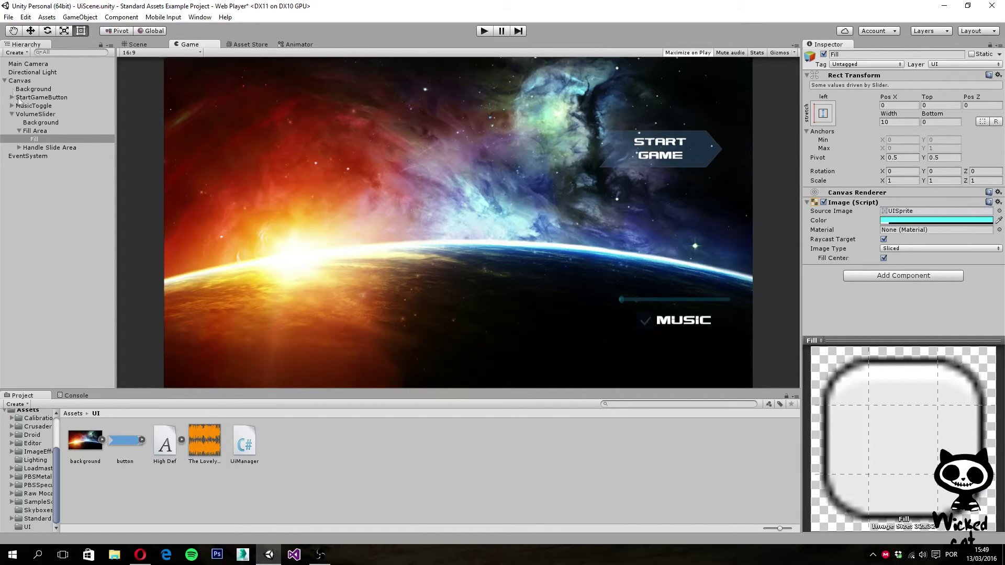
Try VolumeSlider's Value at about 0.12 and return it to 0
left_click(29, 114)
scroll(859, 235, "down", 4)
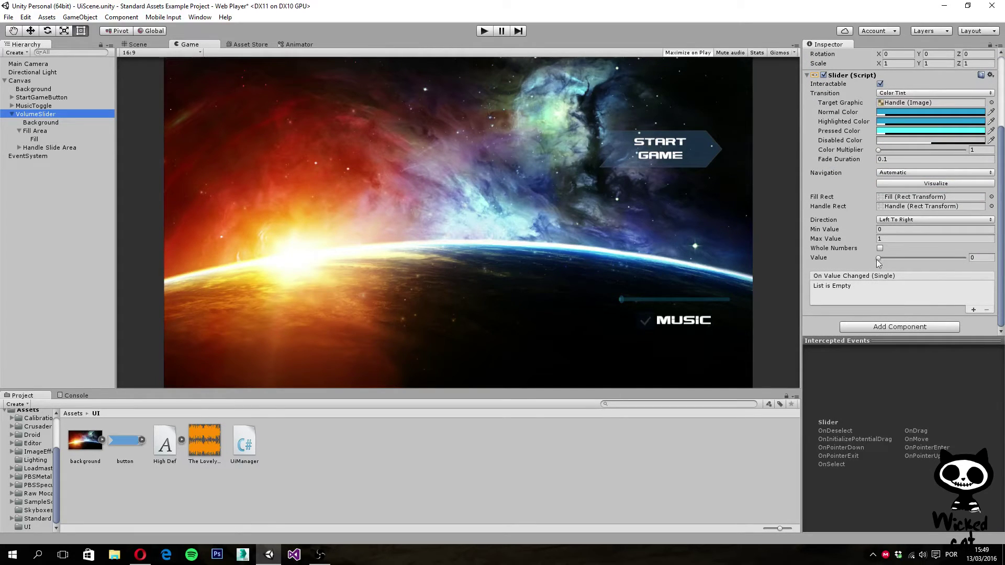
mouse_move(879, 259)
left_mouse_down()
mouse_move(969, 257)
mouse_move(890, 258)
left_mouse_up()
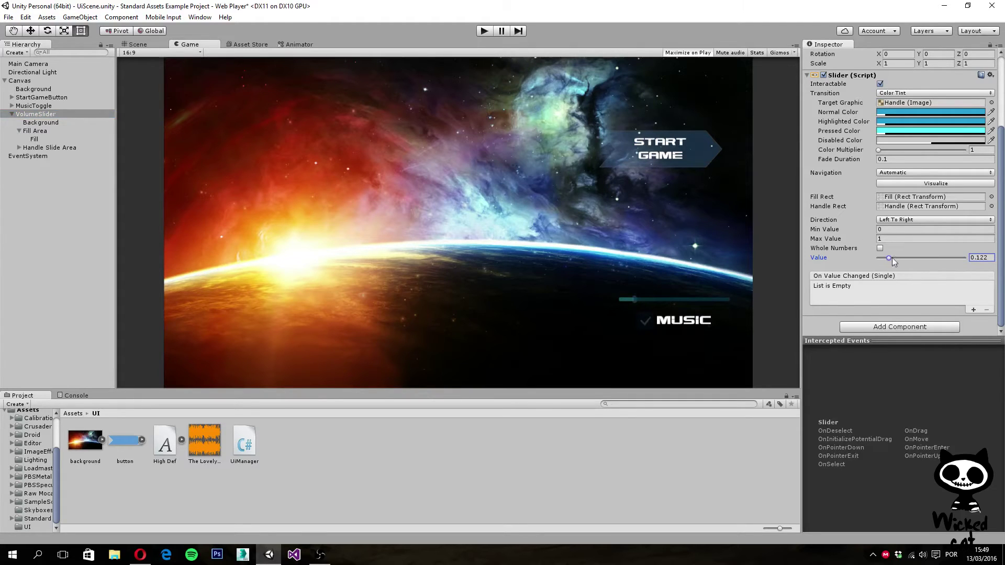
mouse_move(888, 258)
left_mouse_down()
mouse_move(952, 259)
mouse_move(874, 257)
left_mouse_up()
mouse_move(879, 261)
left_mouse_down()
mouse_move(974, 266)
mouse_move(872, 262)
left_mouse_up()
Try the Canvas Audio Source's Volume at 0 and return it to 1
left_click(28, 81)
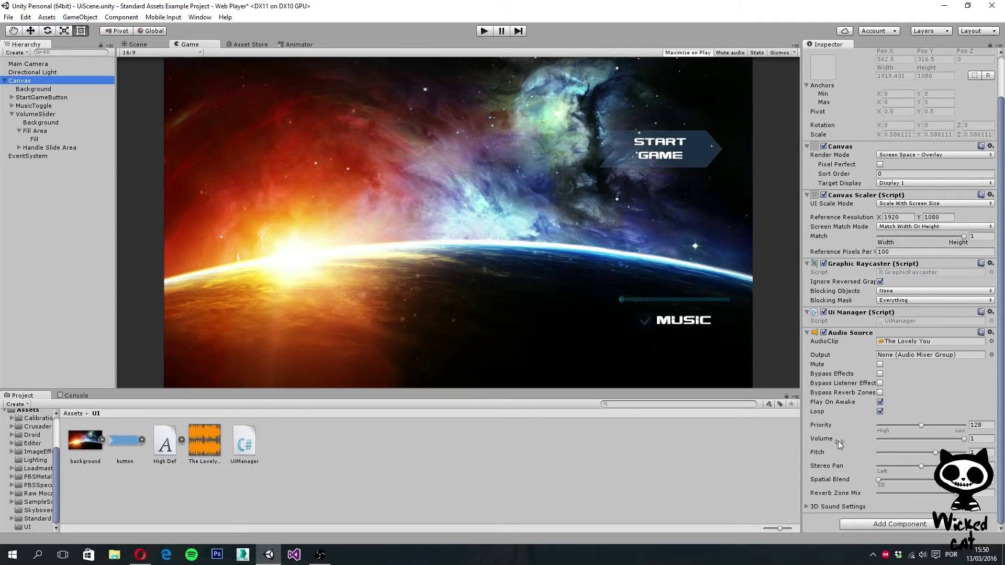
left_click_drag(963, 438, 874, 441)
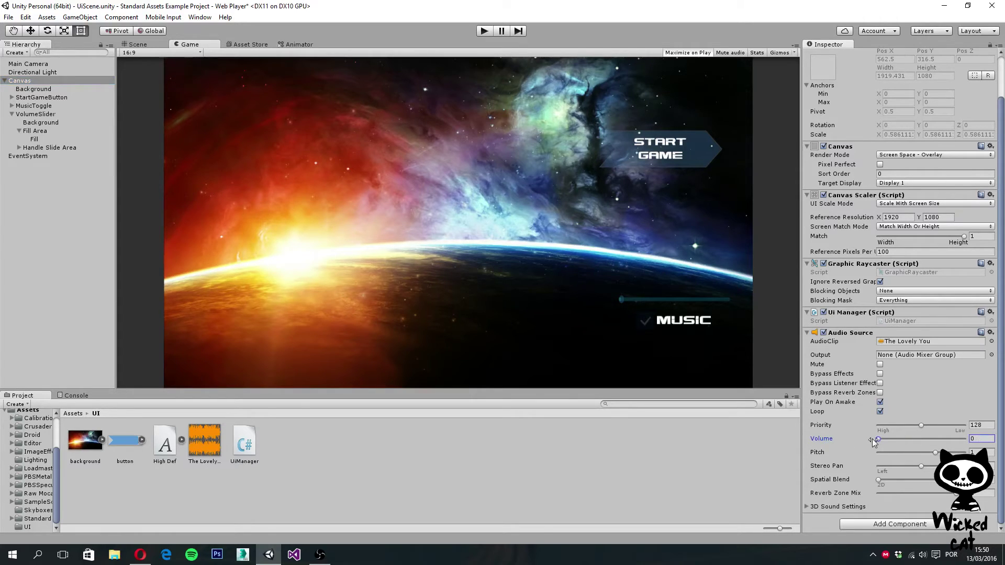
left_click_drag(872, 439, 971, 441)
Collapse VolumeSlider's hierarchy and compare its Slider settings with the Canvas's Audio Source settings
left_click(19, 131)
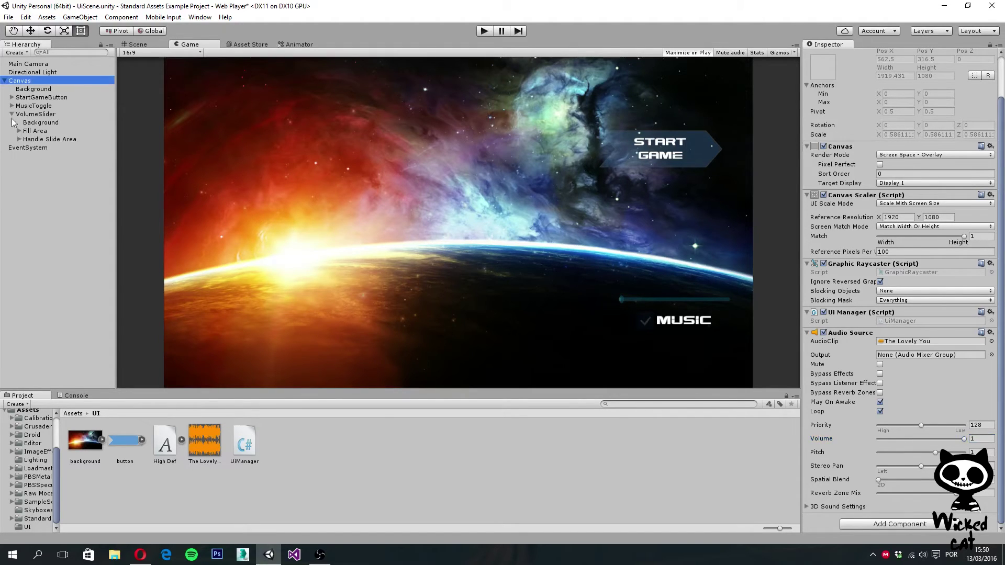
left_click(11, 114)
left_click(28, 116)
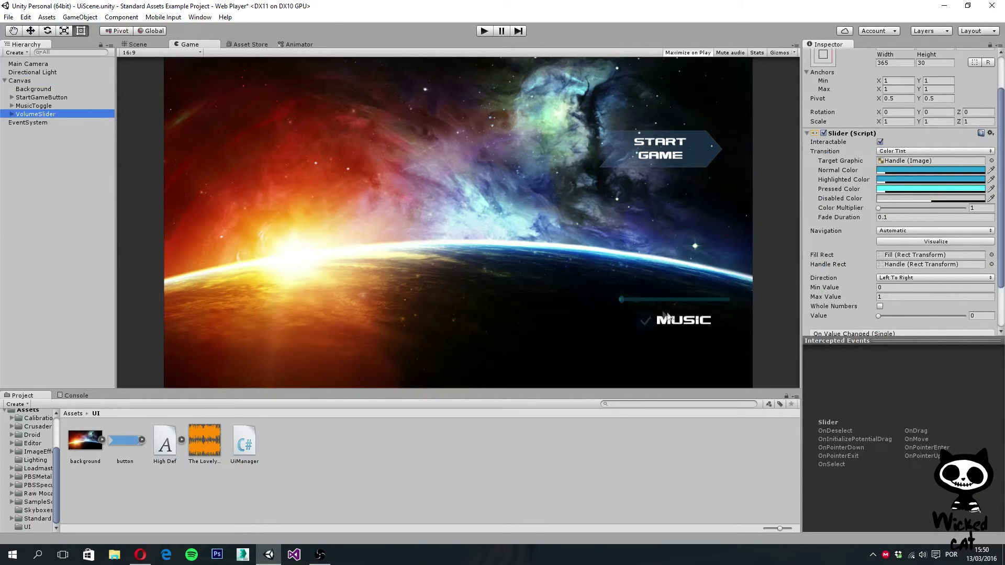
left_click(20, 80)
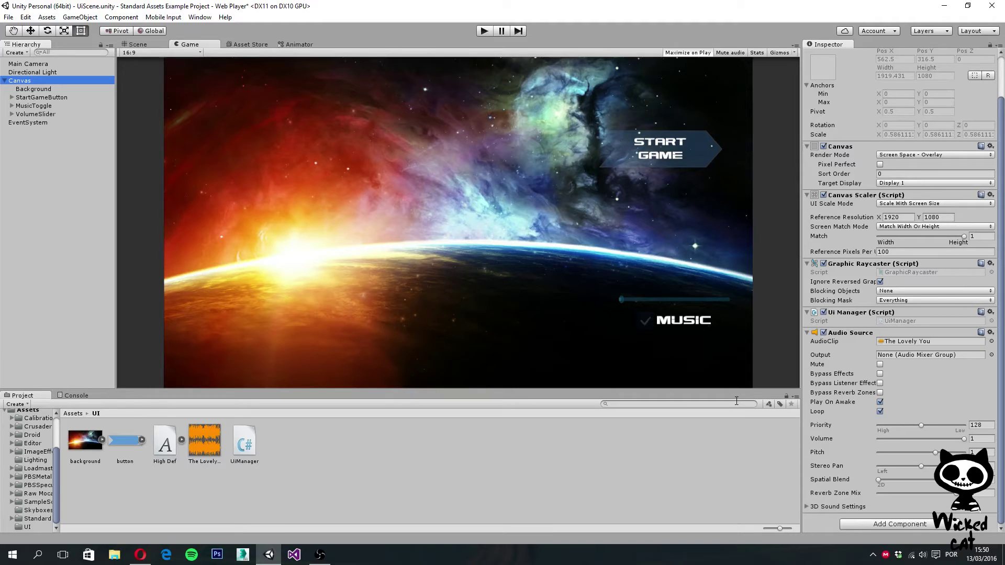
Open the UiManager script from the UI assets folder in Visual Studio
double_click(243, 444)
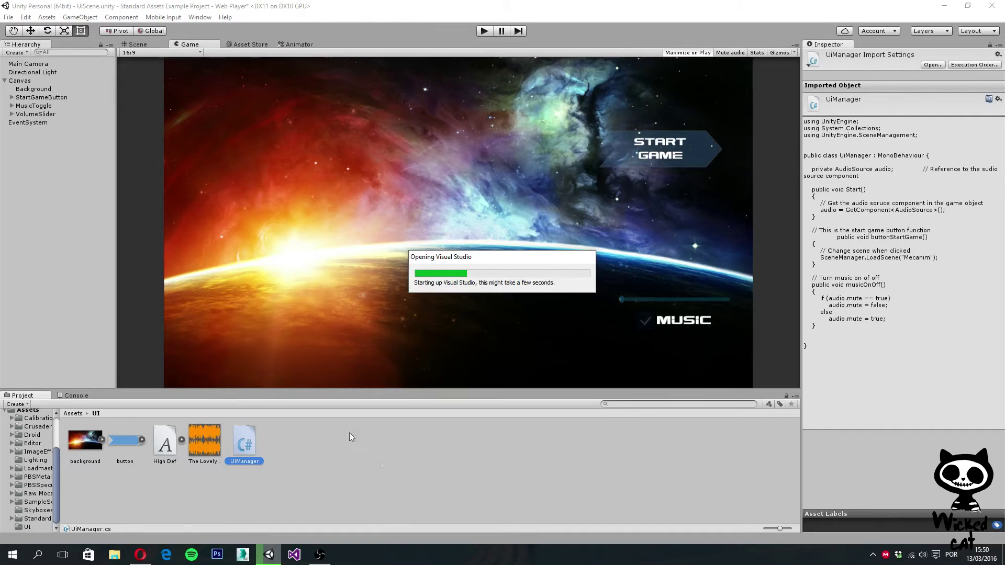
left_click(321, 554)
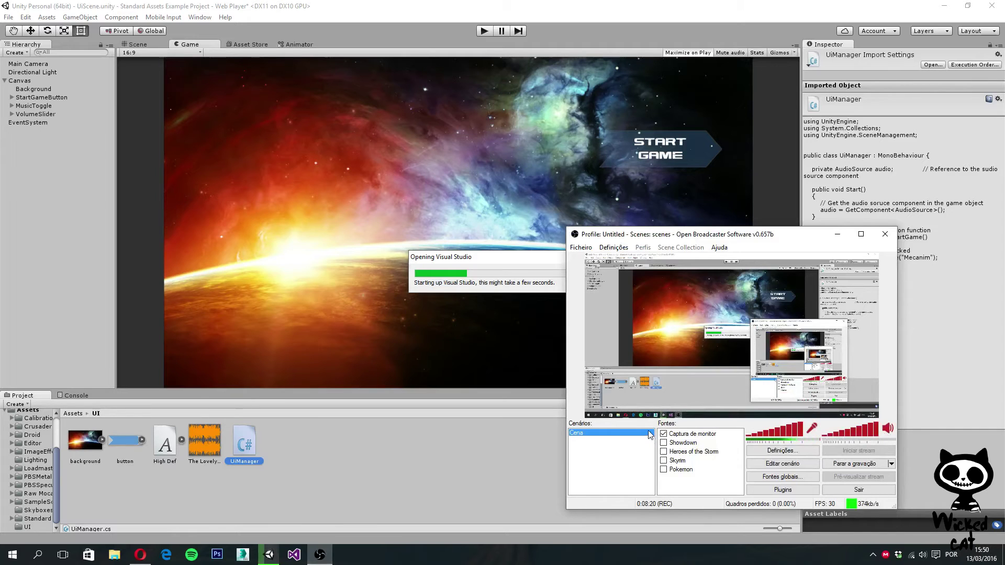
left_click(837, 235)
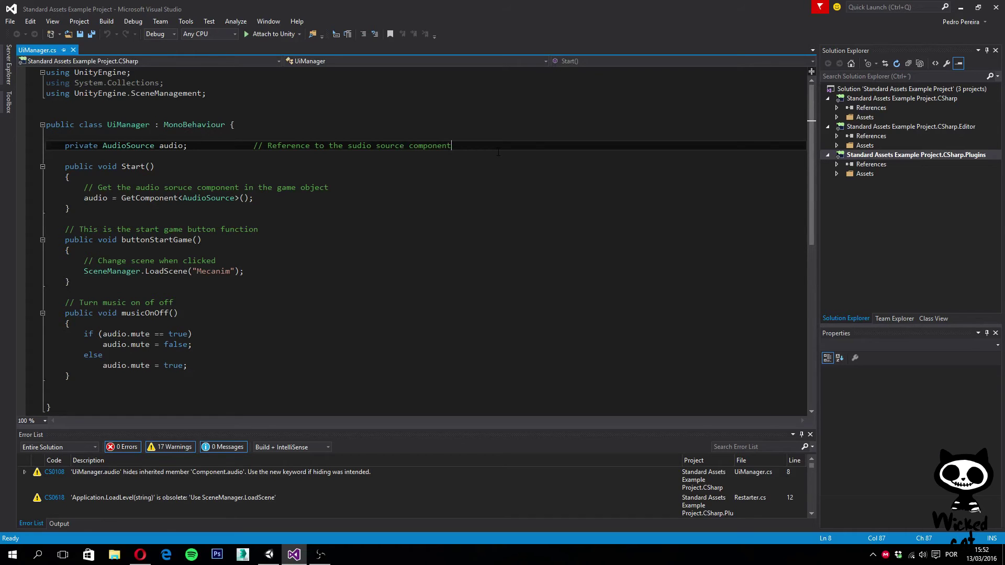
Add the directive "using UnityEngine.UI;" below the SceneManagement using line
left_click(228, 93)
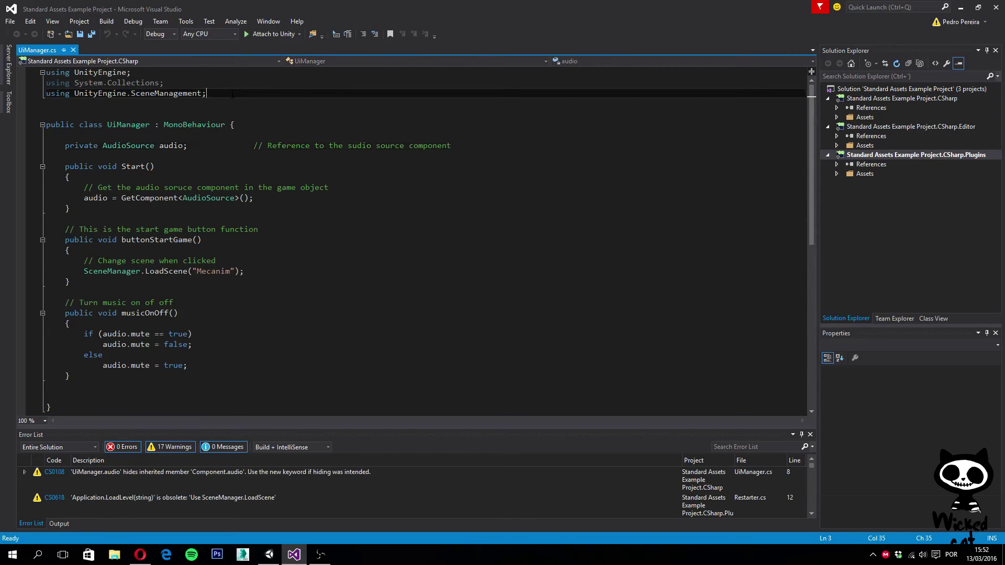
key("Return")
type("using")
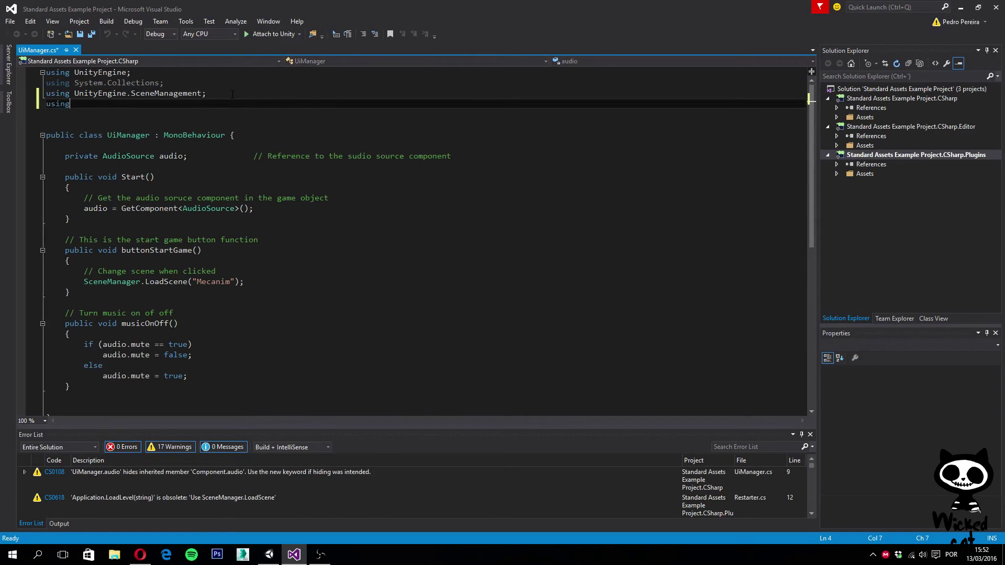
type(" Uni")
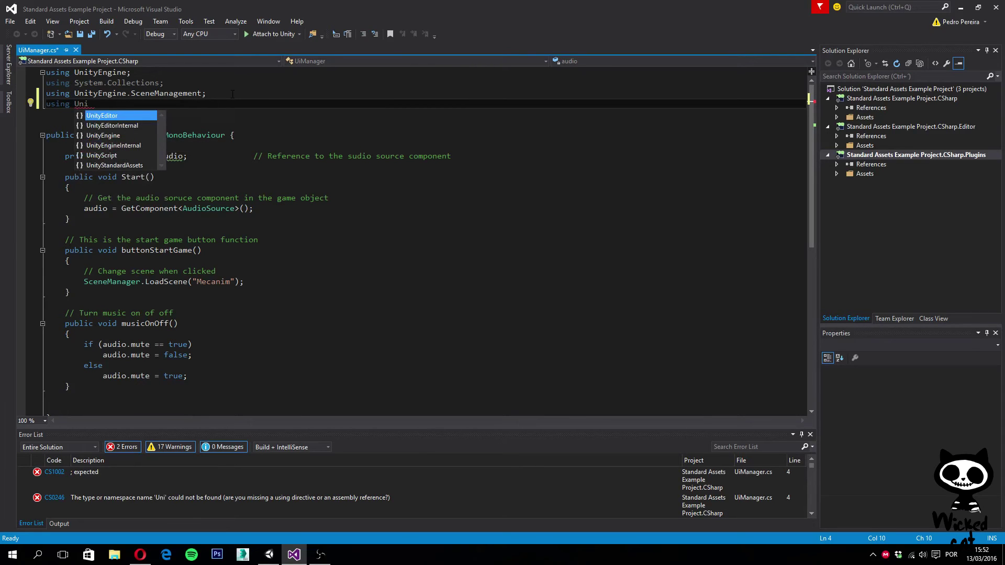
type("tySc")
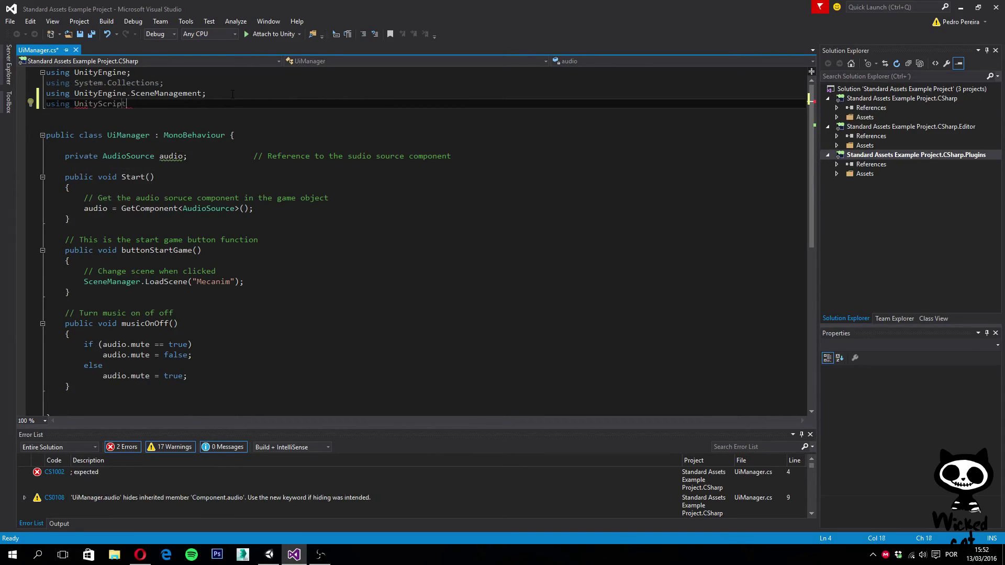
key("BackSpace")
key("BackSpace")
type("E")
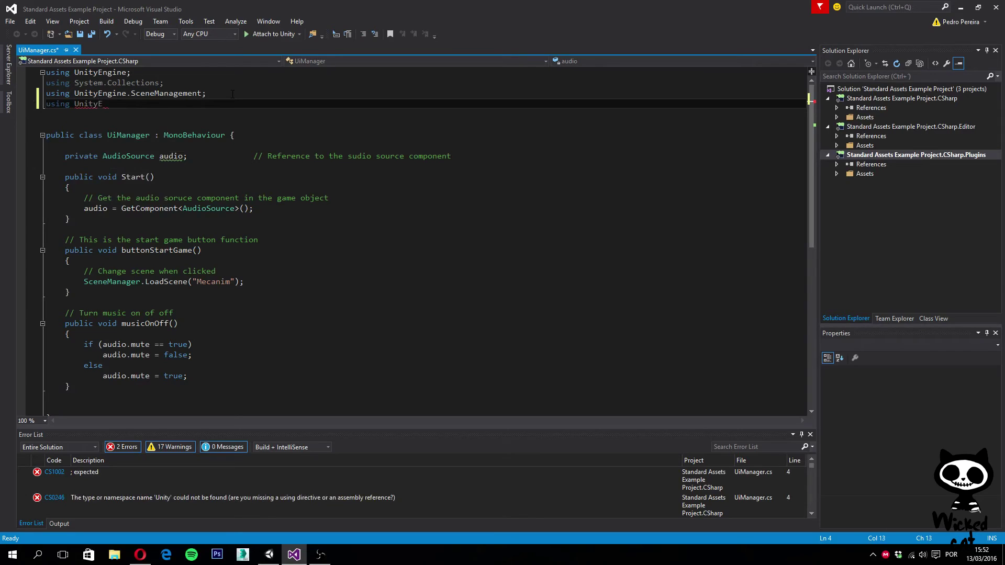
type("ngine")
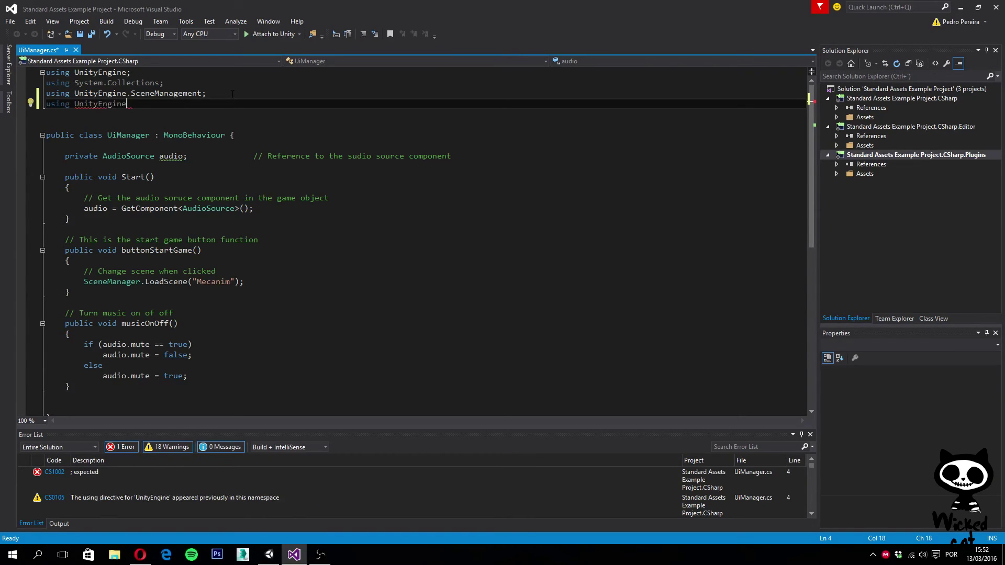
type(".")
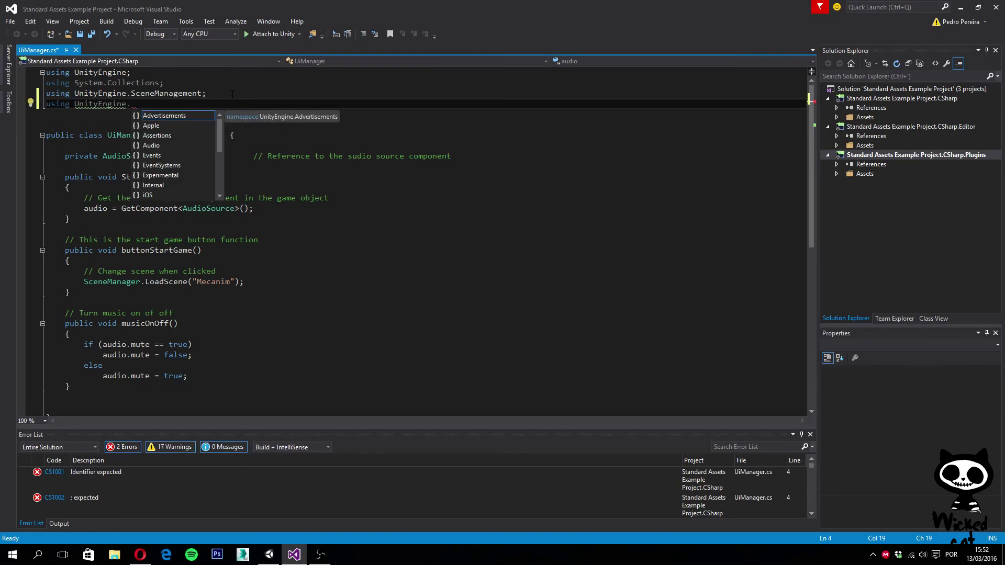
key("Down")
key("Down")
key("Down")
key("Down")
key("Down")
key("Down")
key("Down")
key("Down")
key("Down")
key("Down")
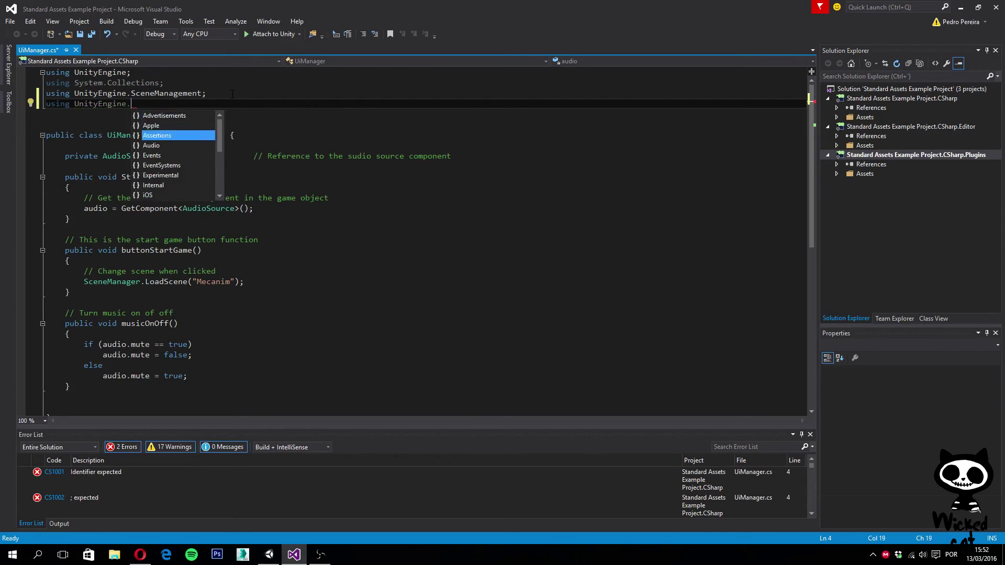
key("Down")
key("Down")
key("Down")
key("Down")
key("Down")
key("Down")
key("Down")
key("Down")
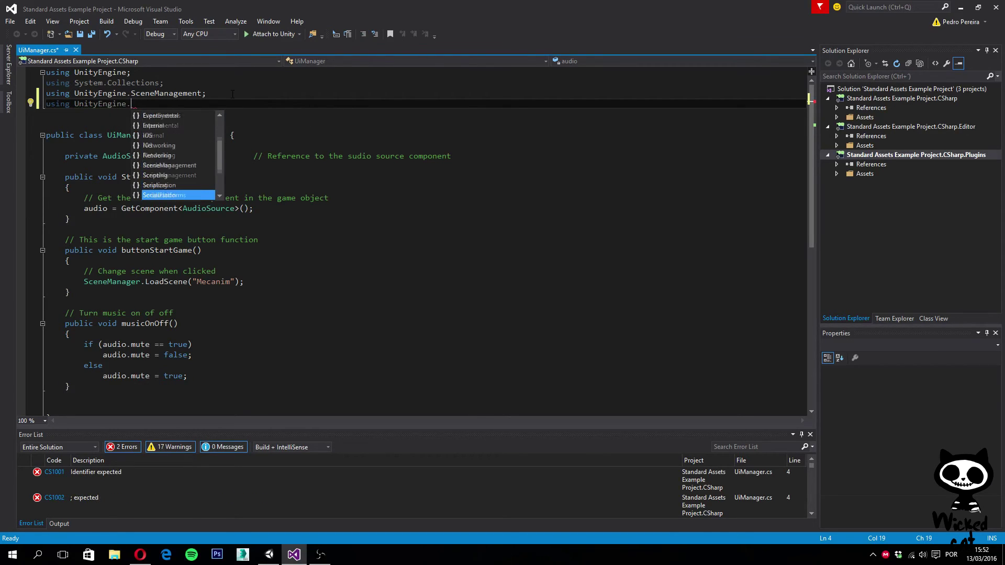
key("Tab")
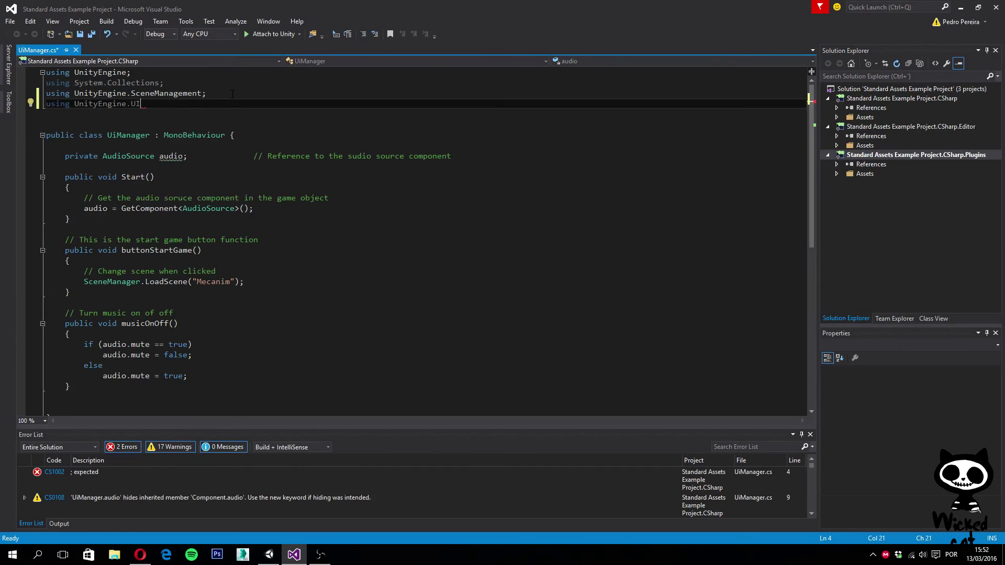
type(";")
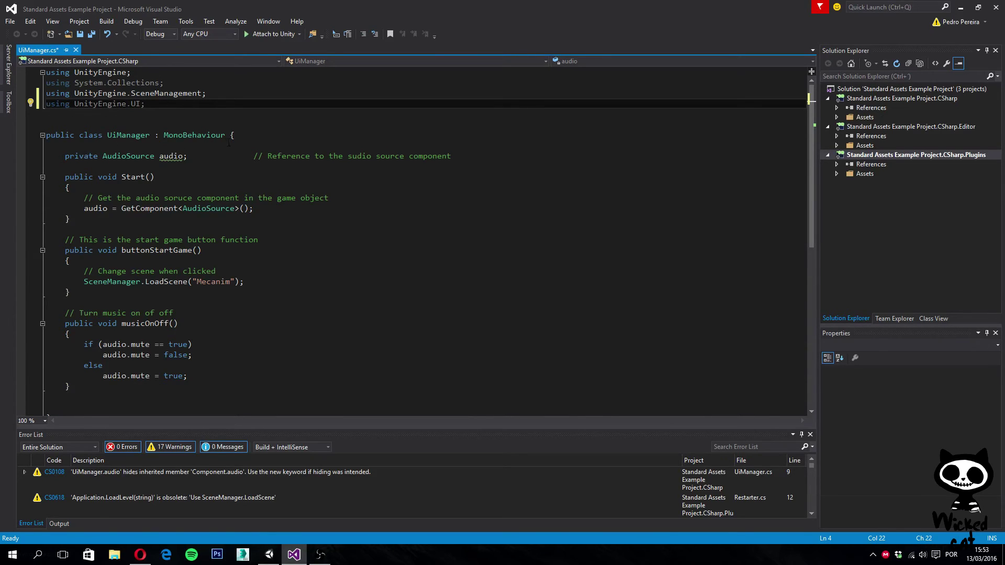
Declare "public Slider volumeSlider;" below the audio field, with the comment "// Reference to the volume slider in the UI"
left_click(248, 138)
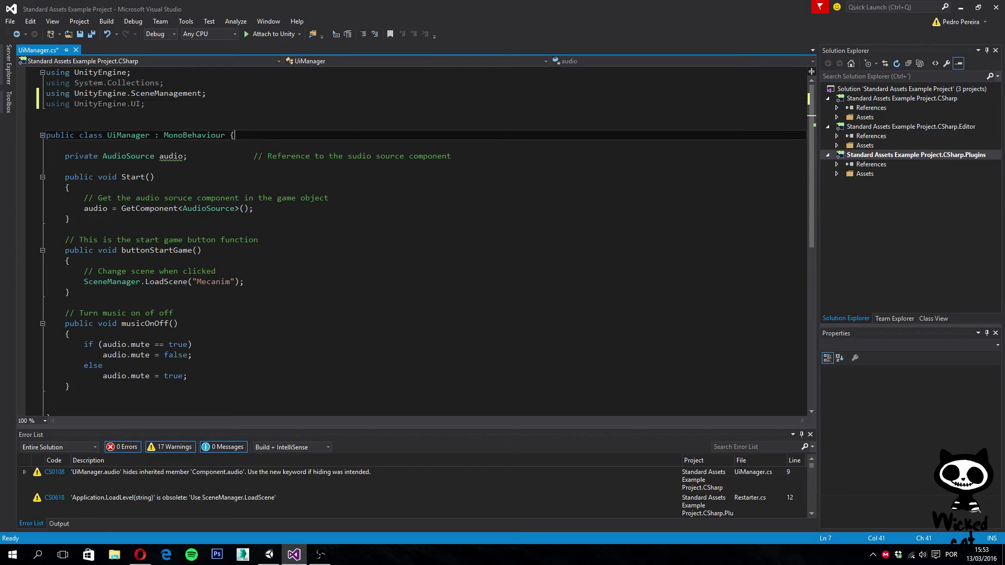
left_click(460, 156)
key("Return")
key("Return")
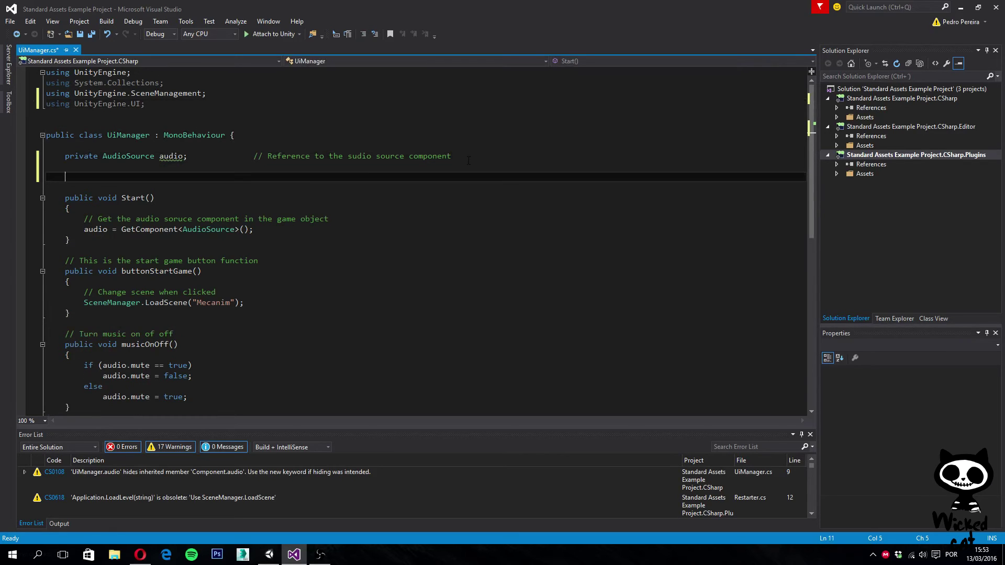
type("public")
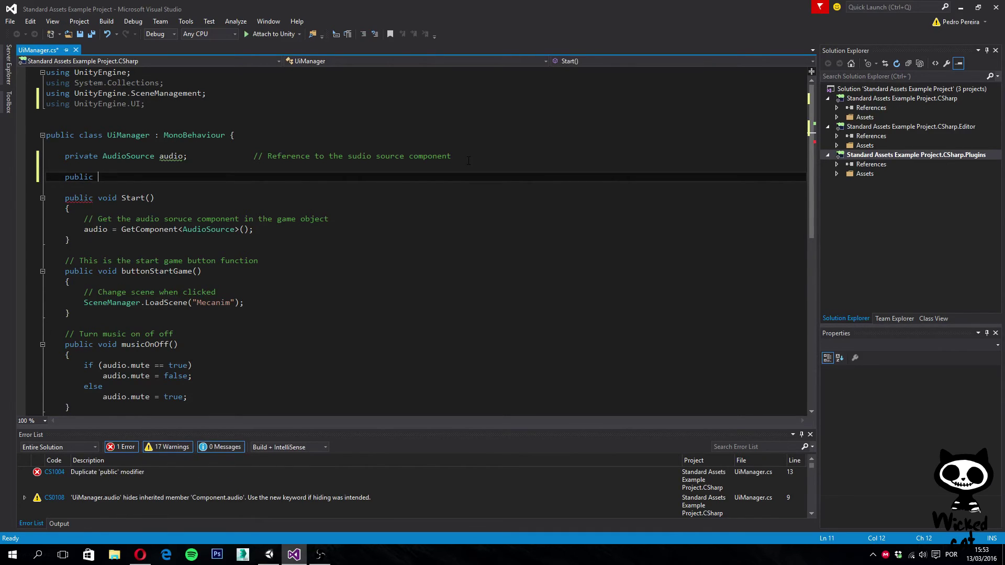
type("Slider")
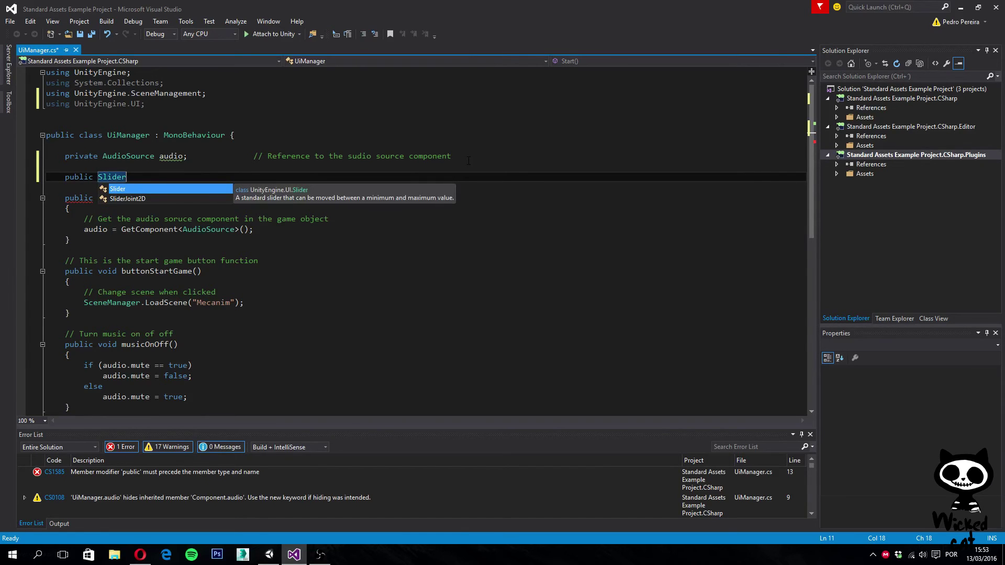
type(" vol")
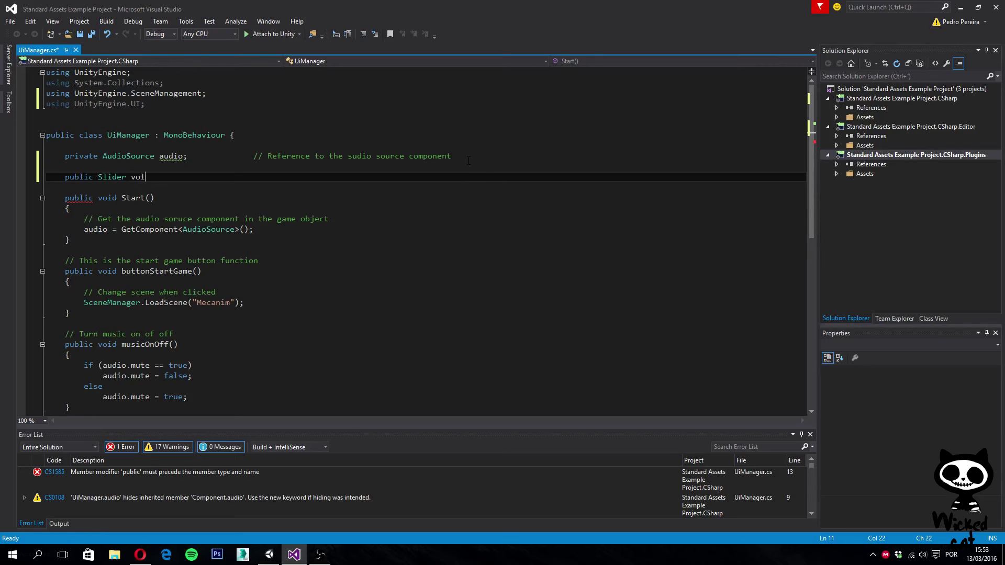
type("umeSlider;             ")
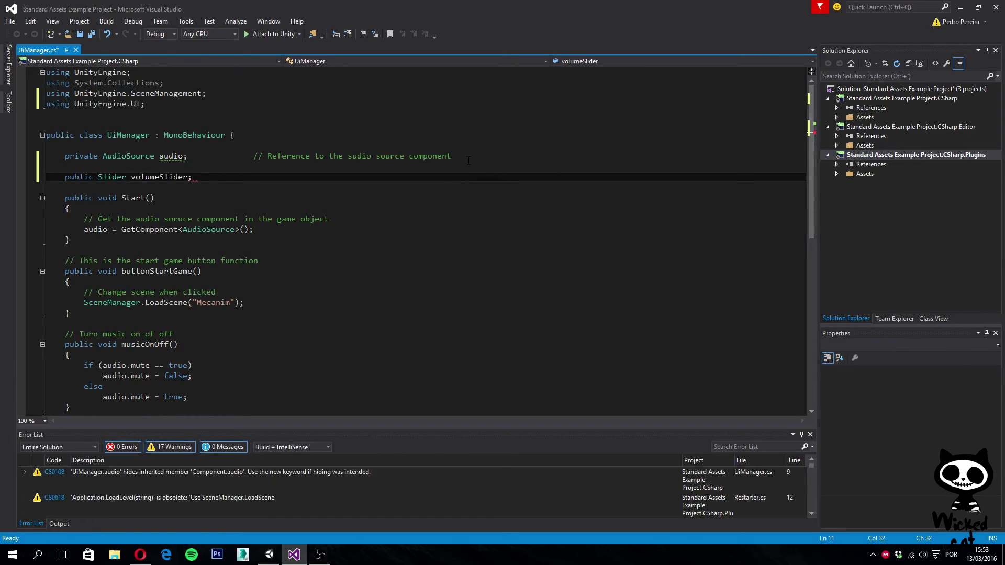
type("// Reference to the volume")
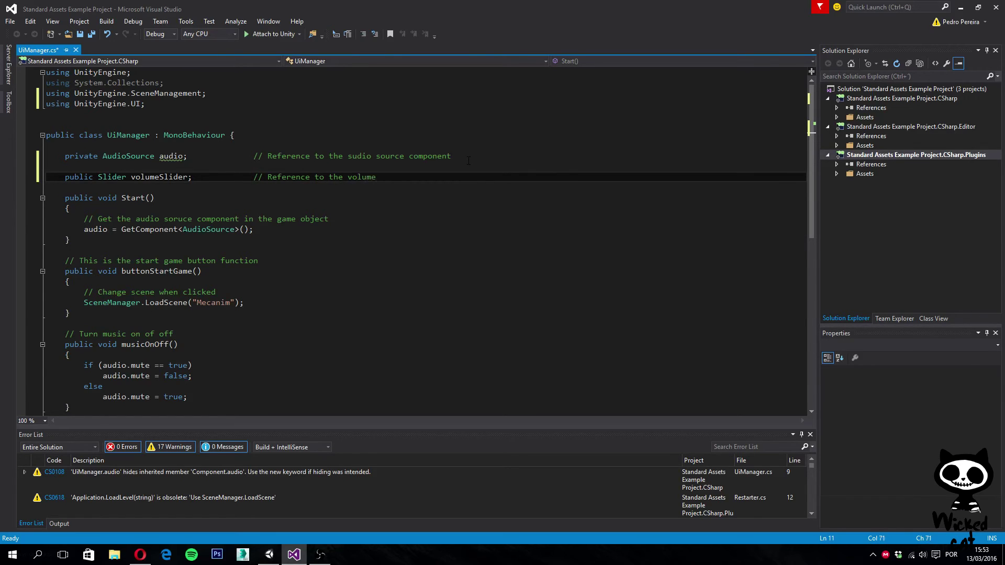
type(" slider in the UI")
Correct the misspelled "sudio" to "audio" in the audio field's comment
left_click(352, 157)
key("BackSpace")
type("a")
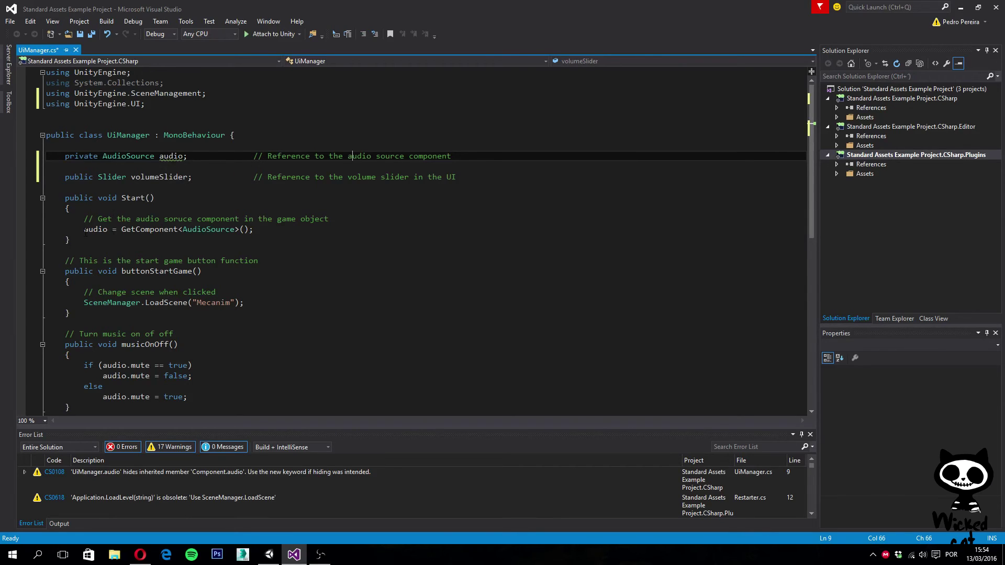
Add an empty "public void changeVolume()" method with braces below musicOnOff
scroll(157, 236, "down", 5)
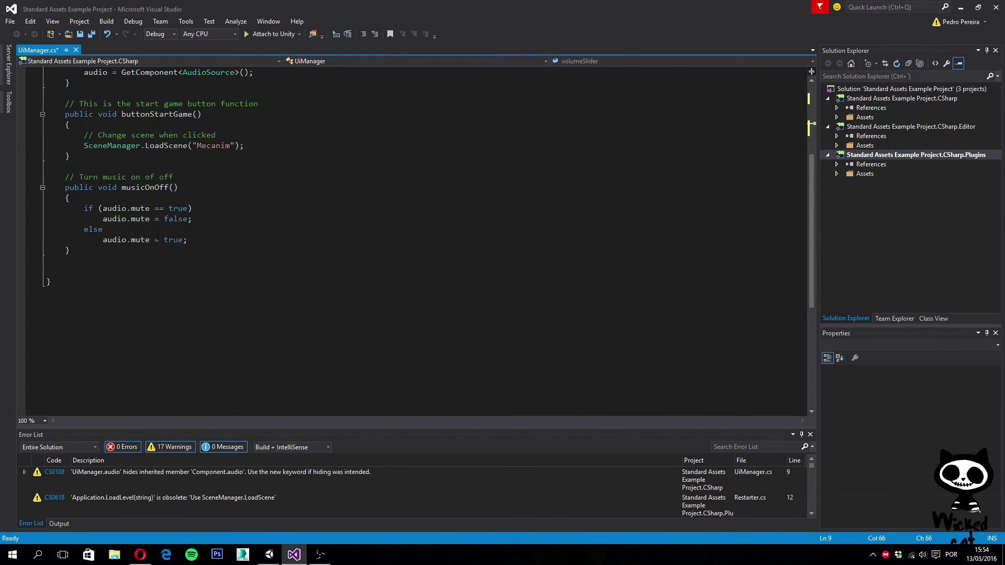
left_click(146, 270)
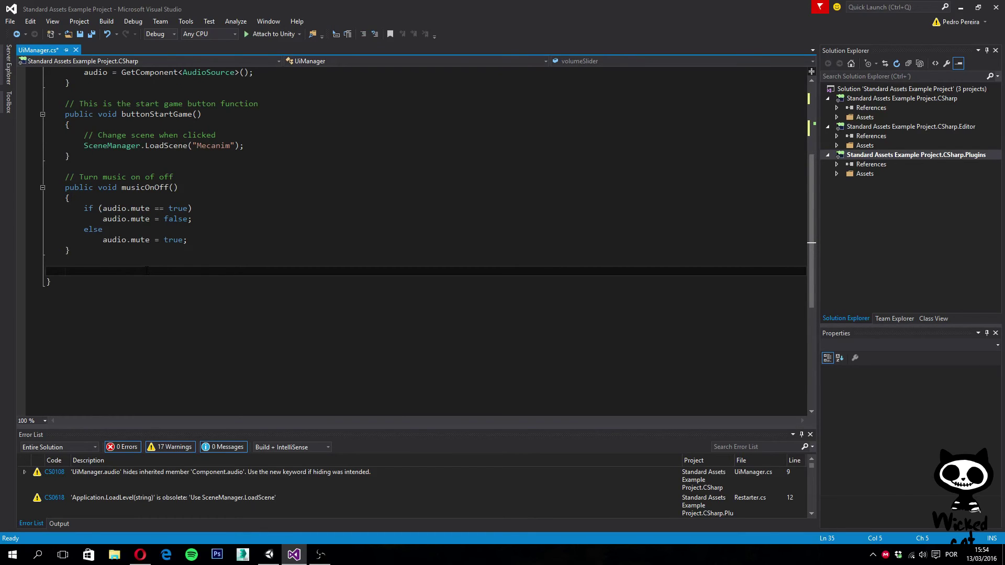
type("public ")
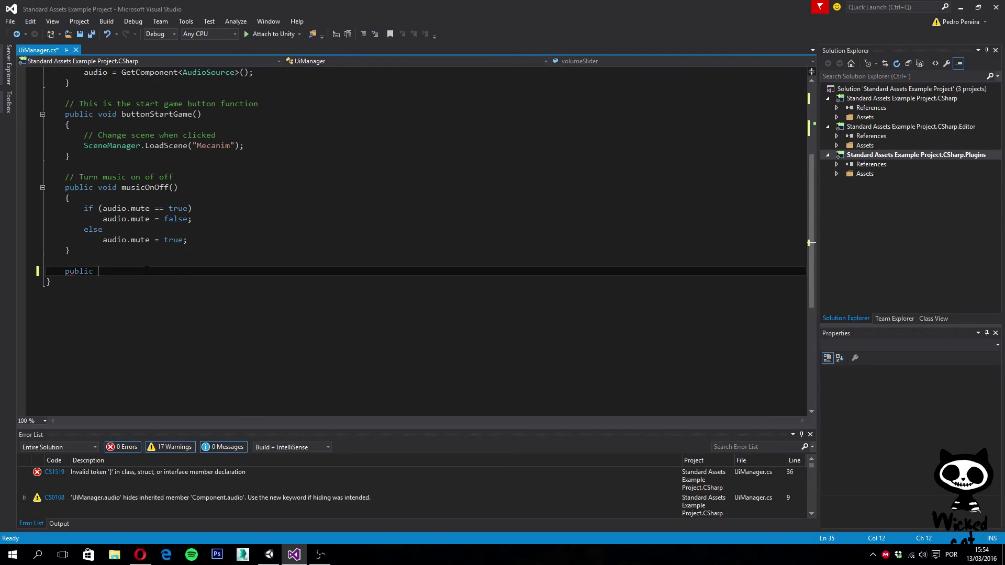
type("v")
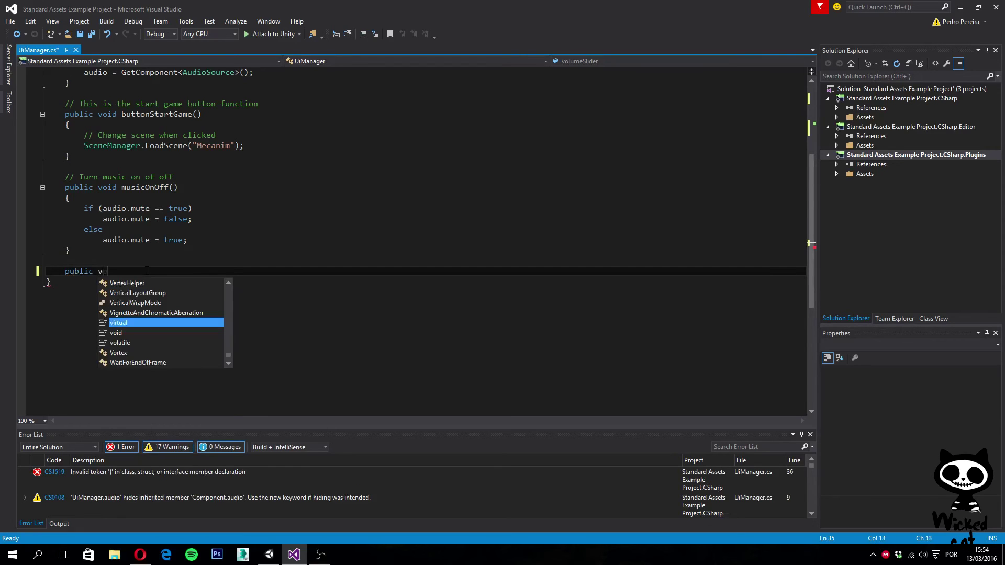
type("oid ")
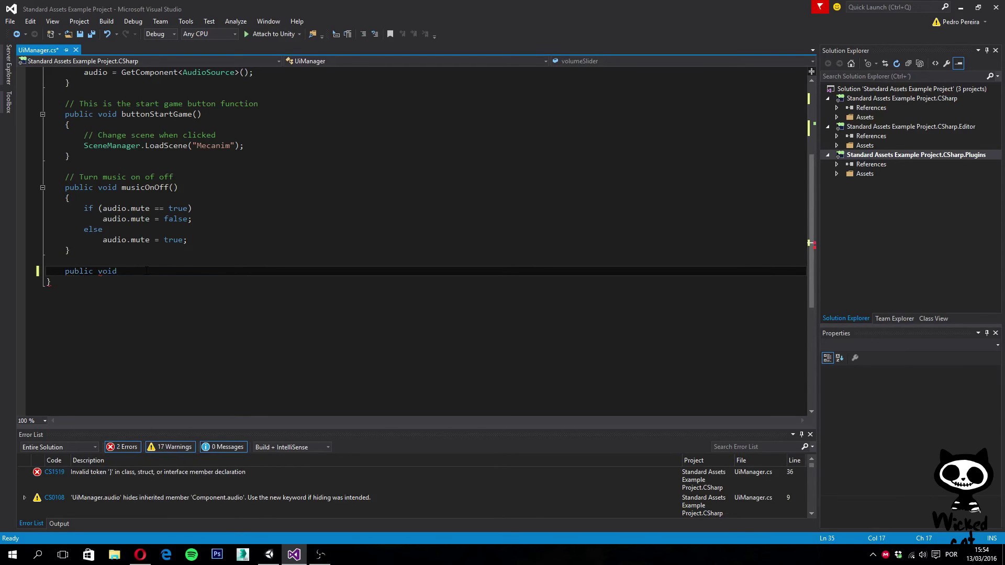
type("c")
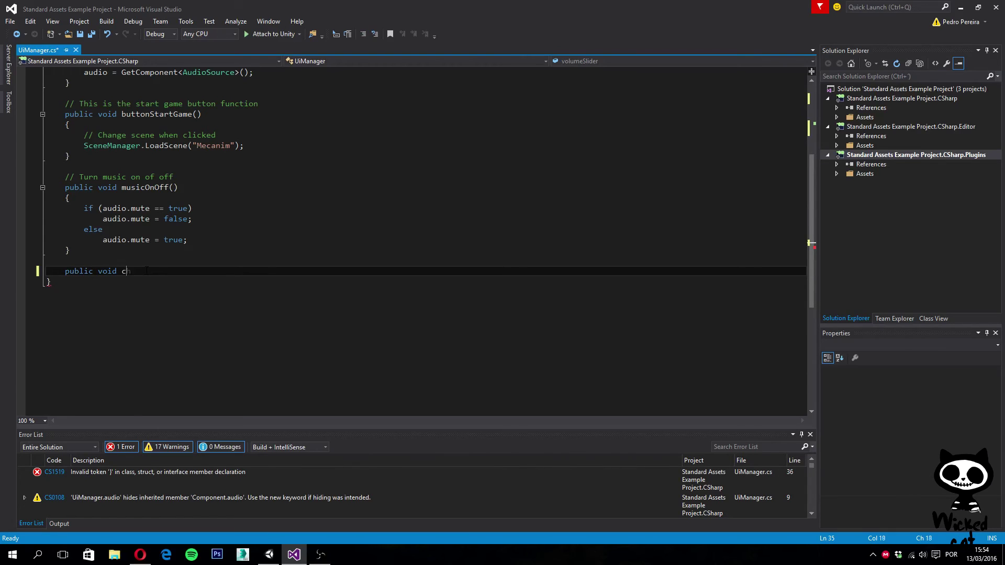
type("hangeVolume()")
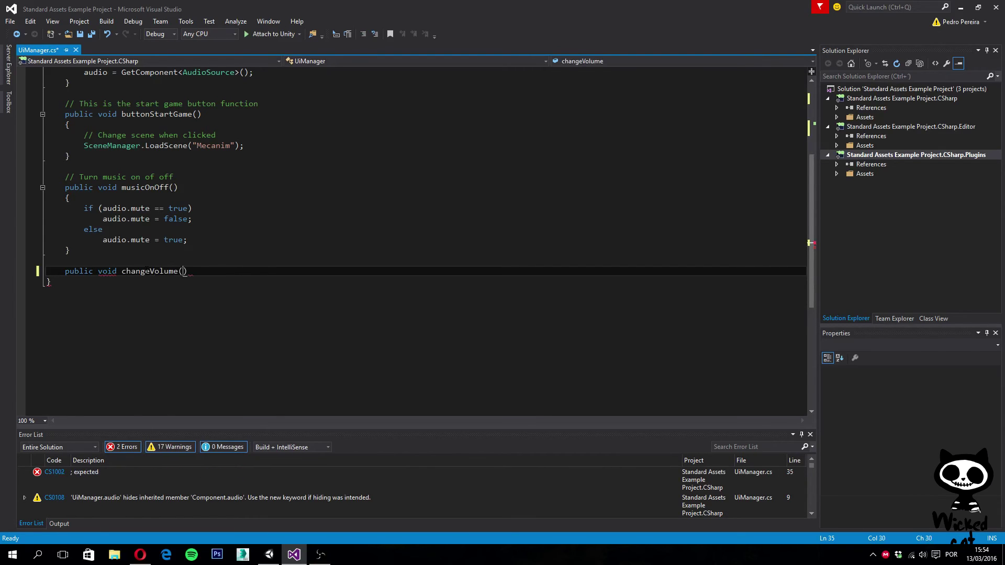
key("Return")
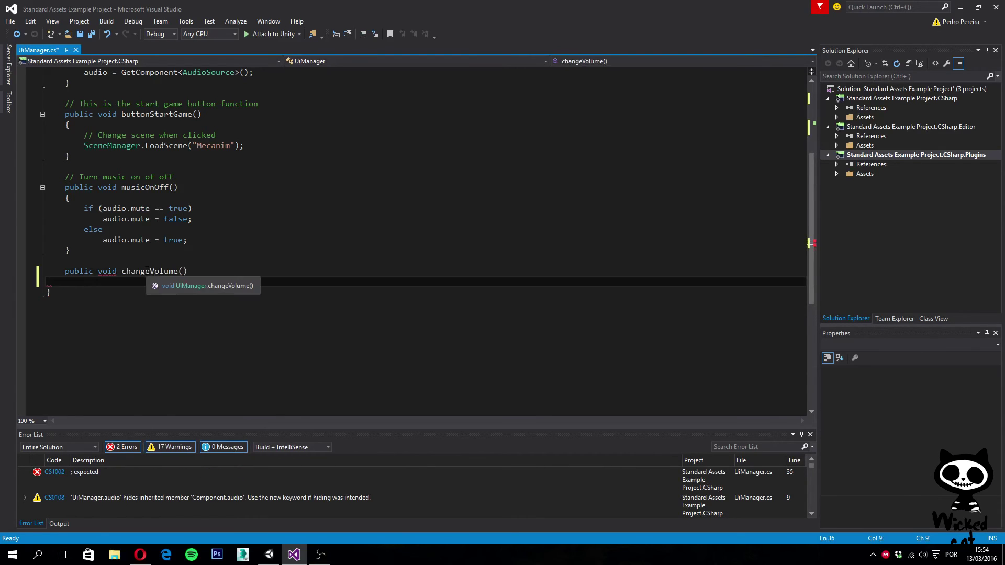
type("{")
key("Return")
Insert the comment "// Change volume of the music" above the changeVolume method
left_click(193, 261)
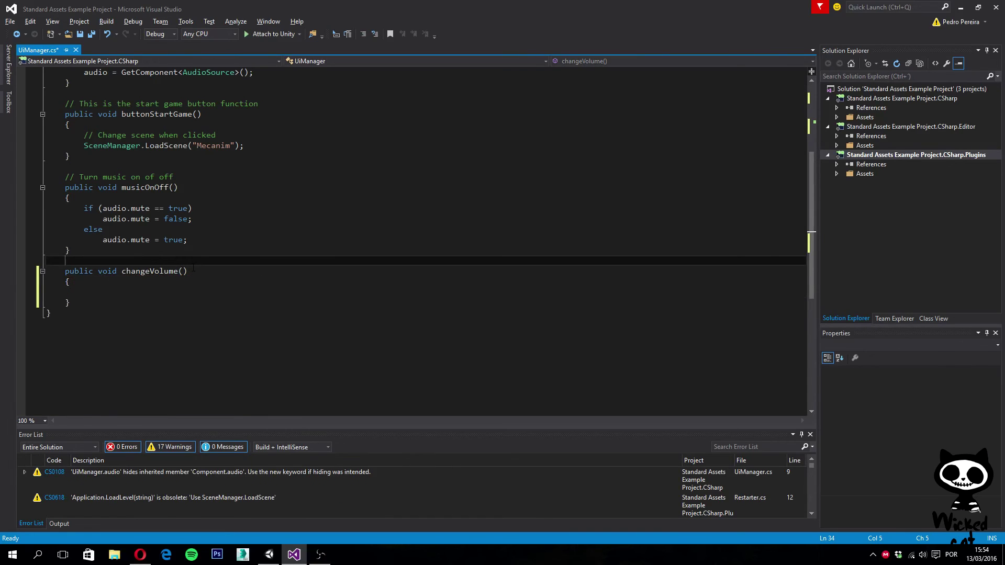
key("Return")
type("// Change volume ")
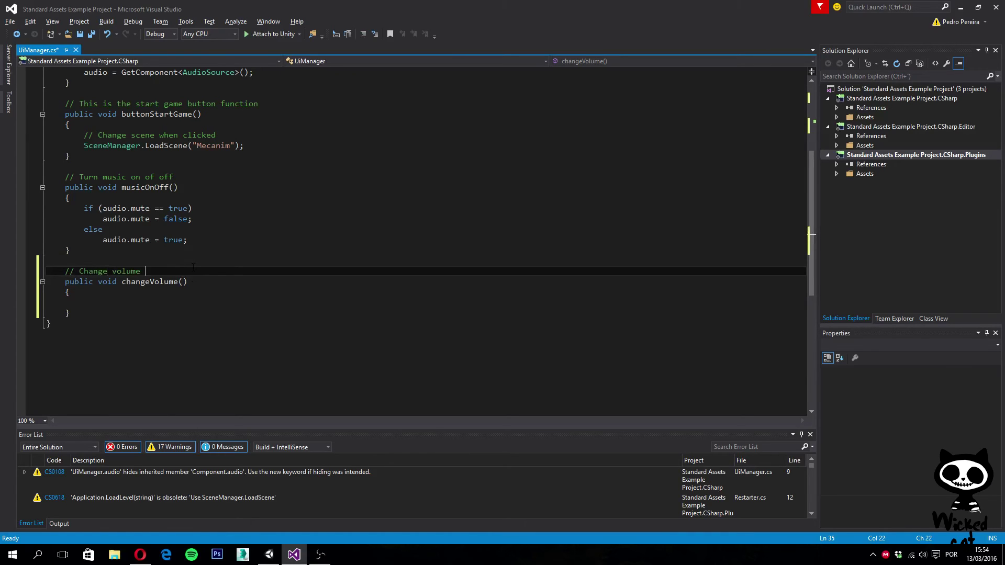
type("of the music")
Write "audio.volume = volumeSlider.value;" in the body of the changeVolume method
left_click(167, 301)
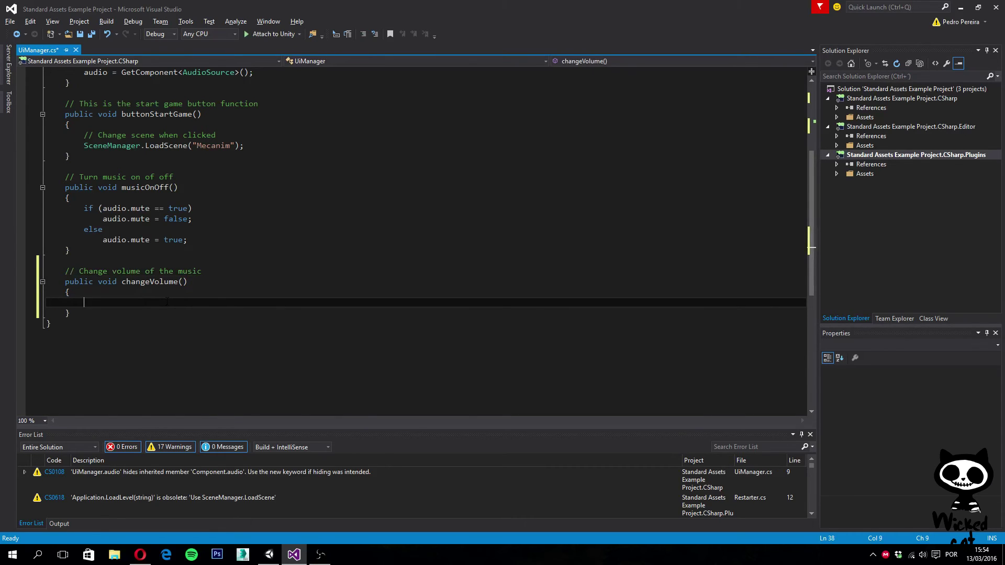
type("Au")
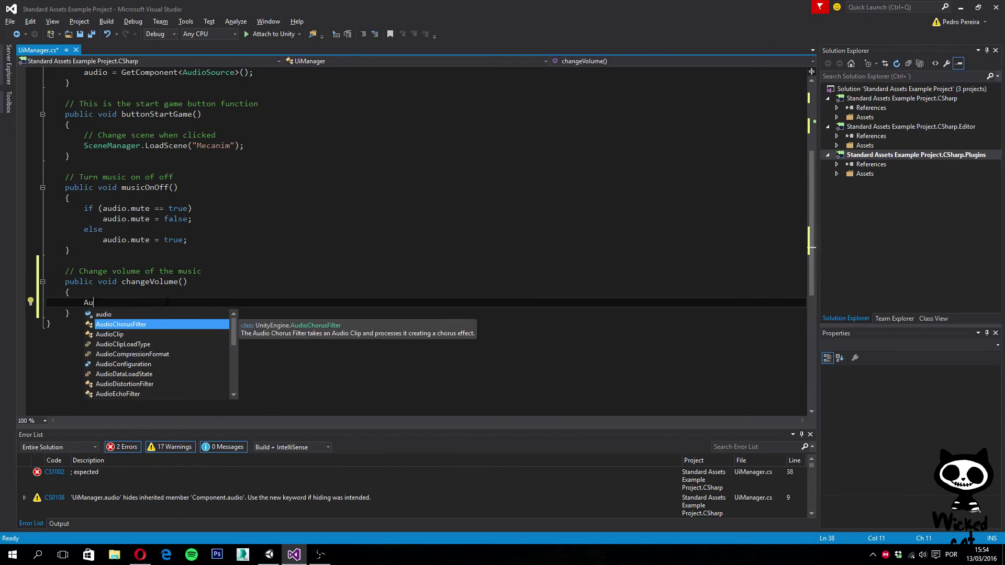
type("d")
key("Tab")
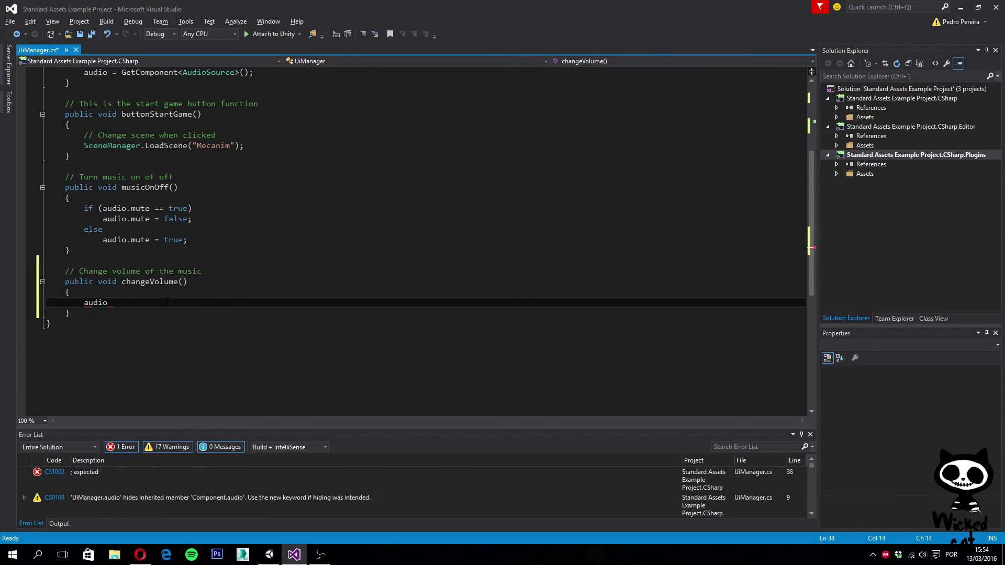
type(".v")
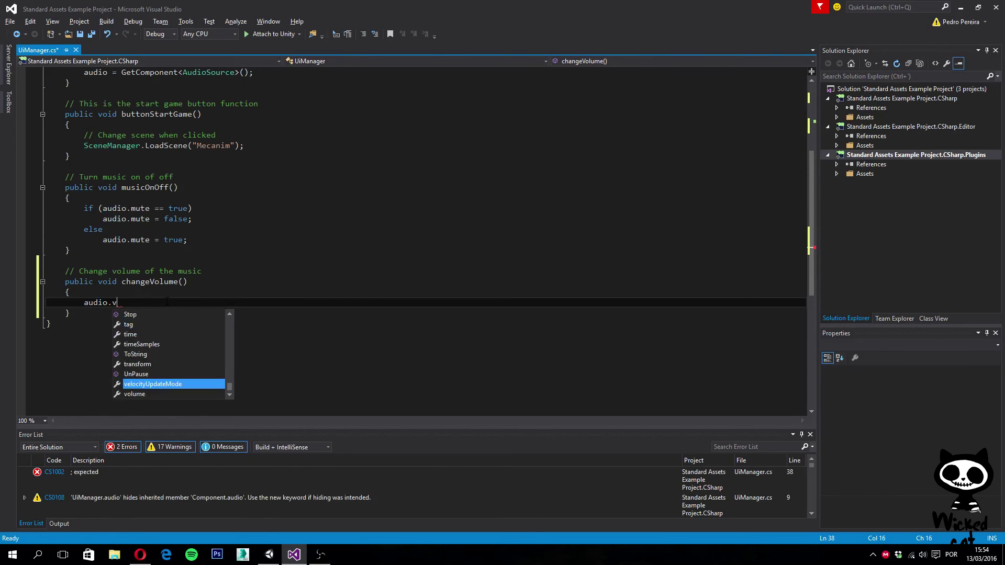
type("o")
key("Tab")
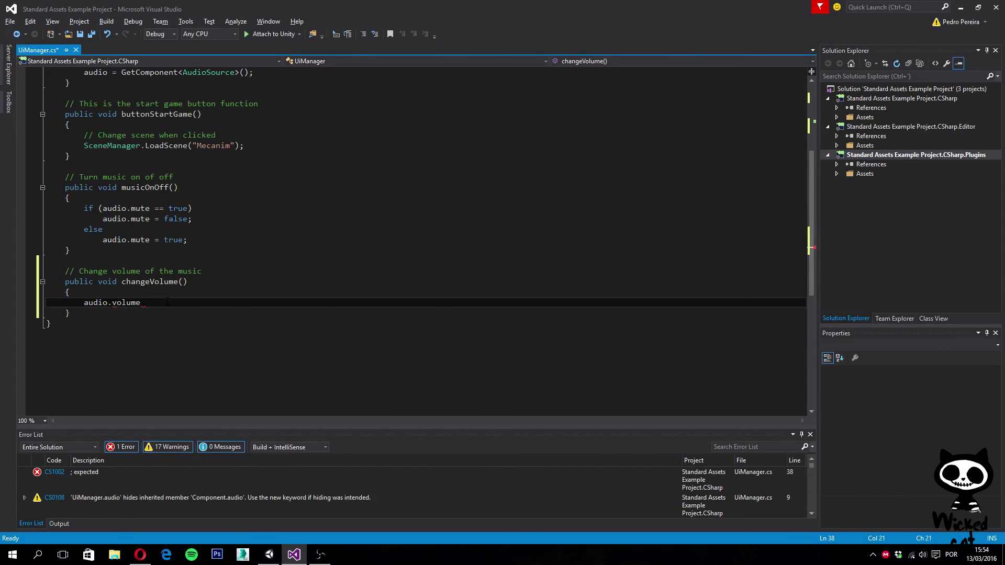
type("= ")
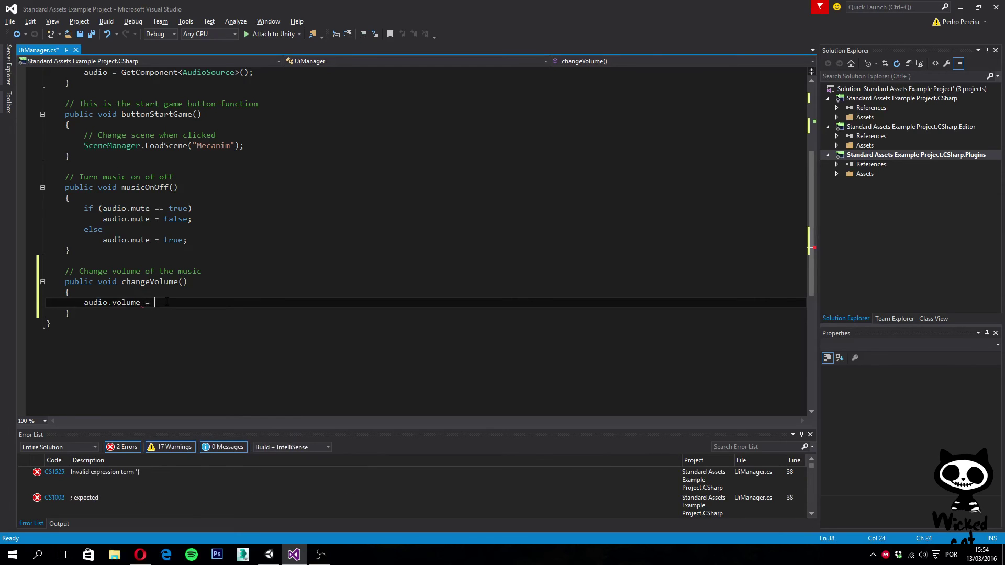
type("volumeSlider")
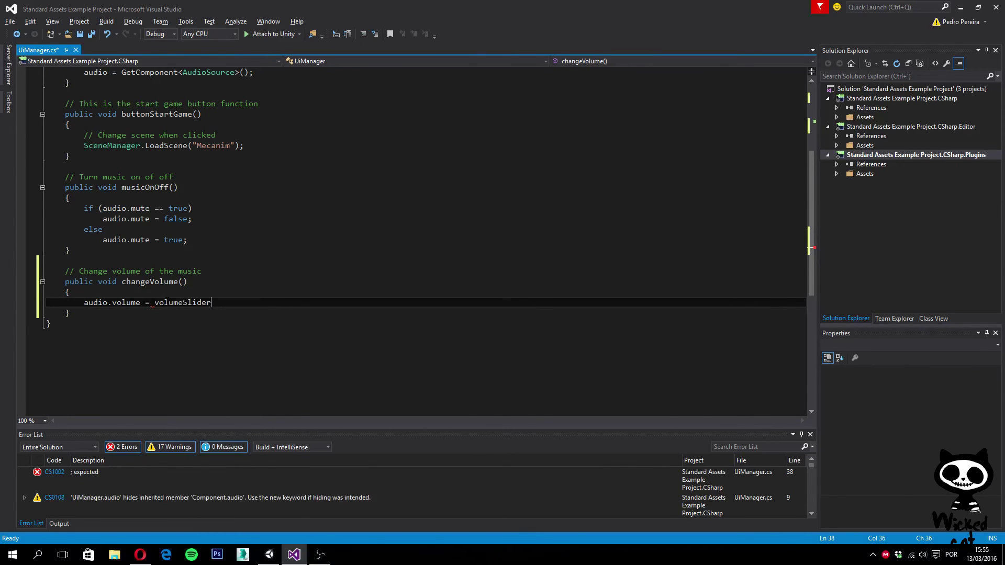
type(".v")
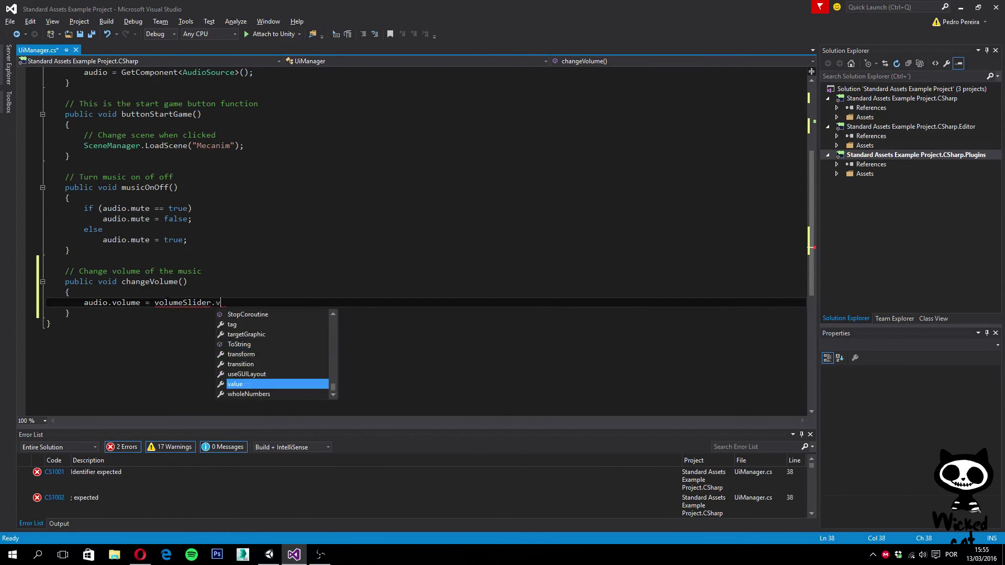
type("alue;")
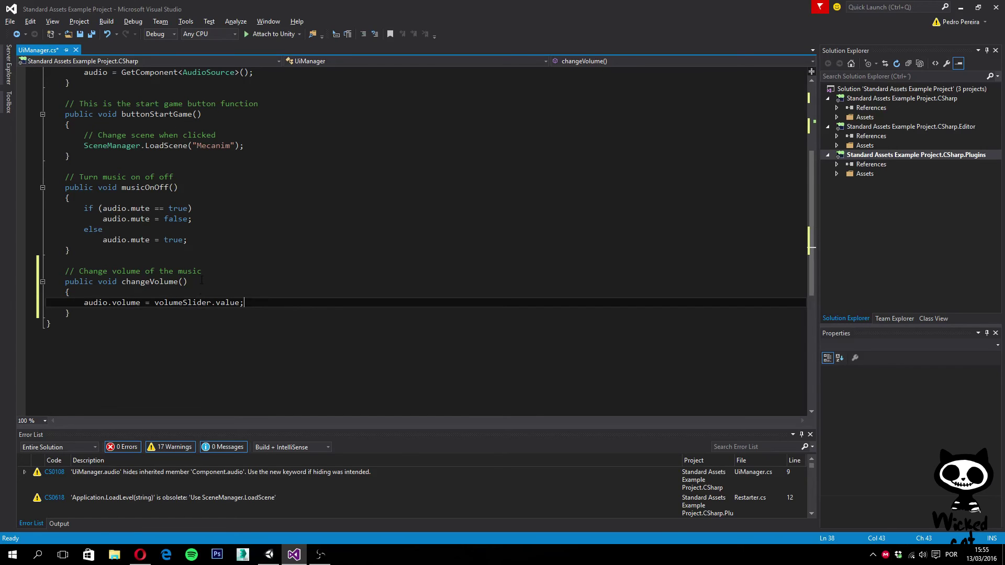
Save the UiManager.cs script
scroll(88, 287, "up", 2)
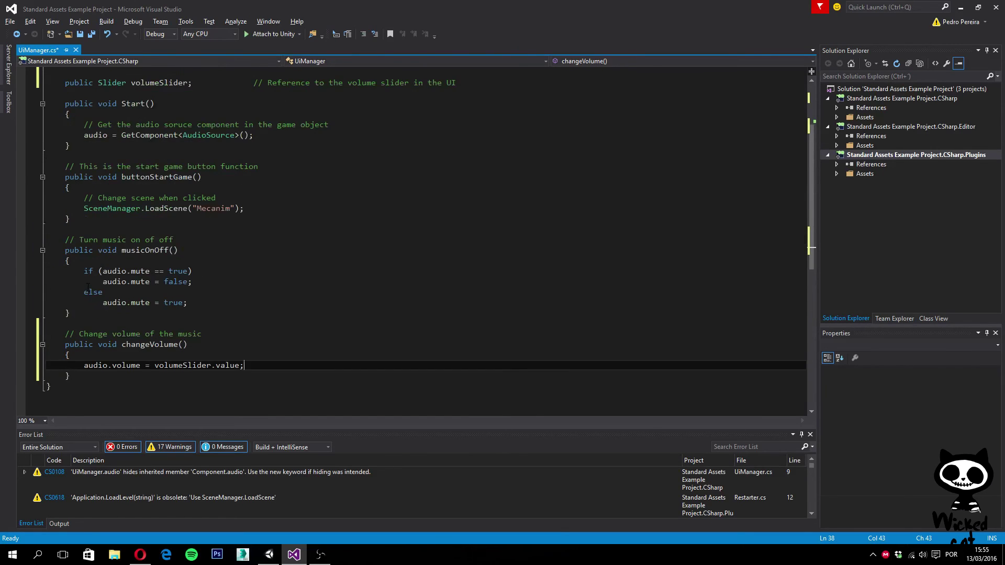
scroll(88, 287, "up", 3)
left_click(79, 34)
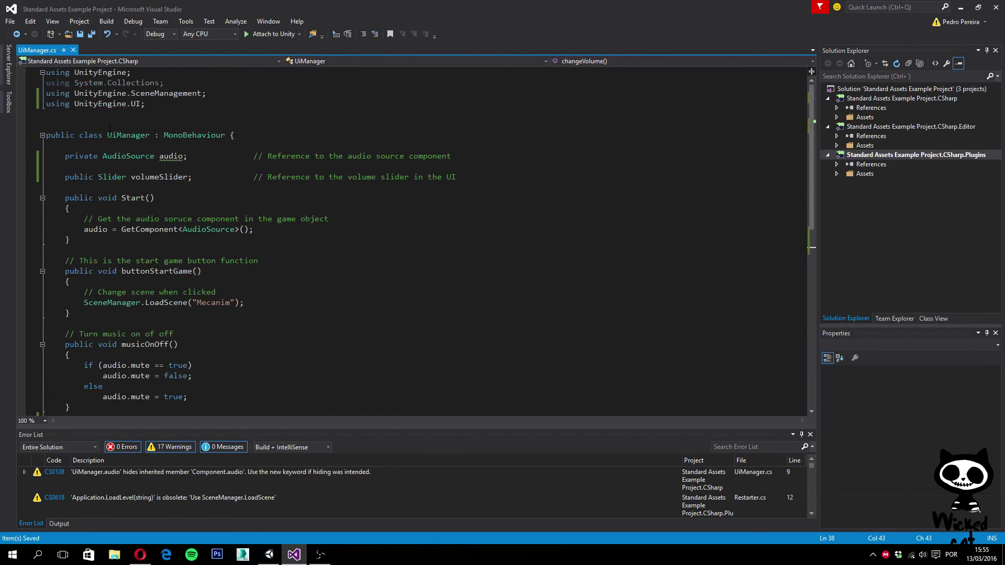
Switch to Unity and assign the VolumeSlider object to the Volume Slider reference of the Canvas's Ui Manager script
left_click(269, 554)
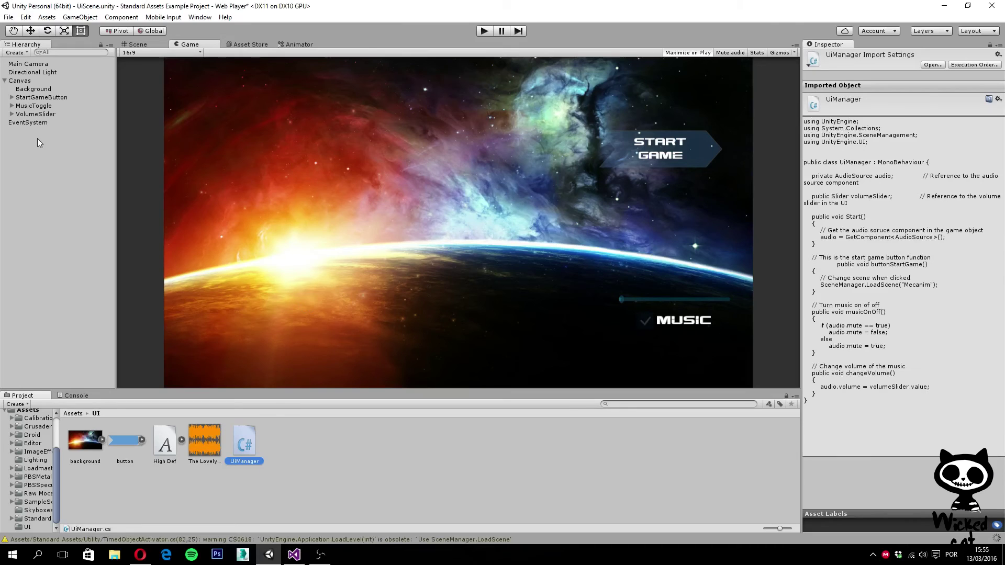
left_click(20, 81)
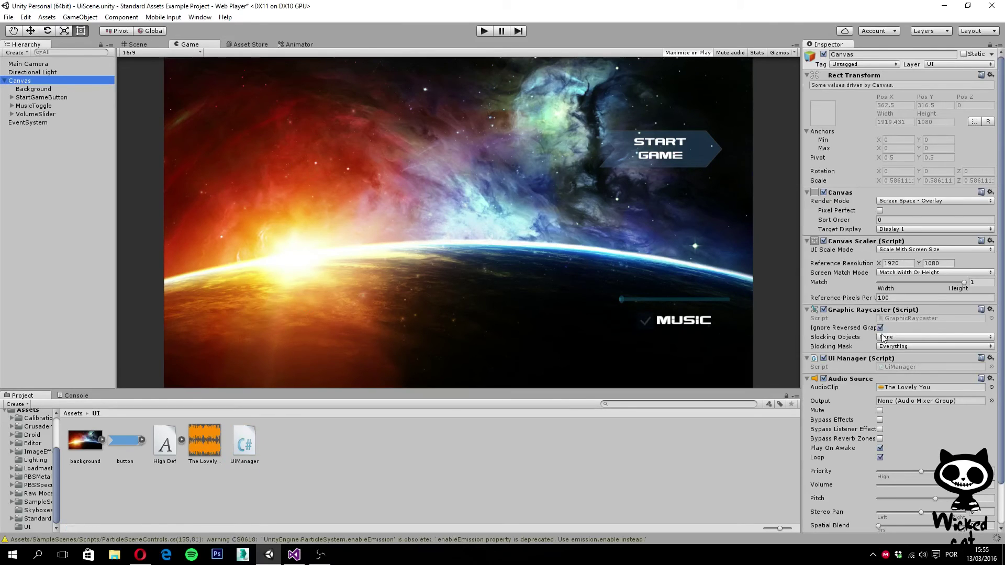
scroll(875, 393, "down", 3)
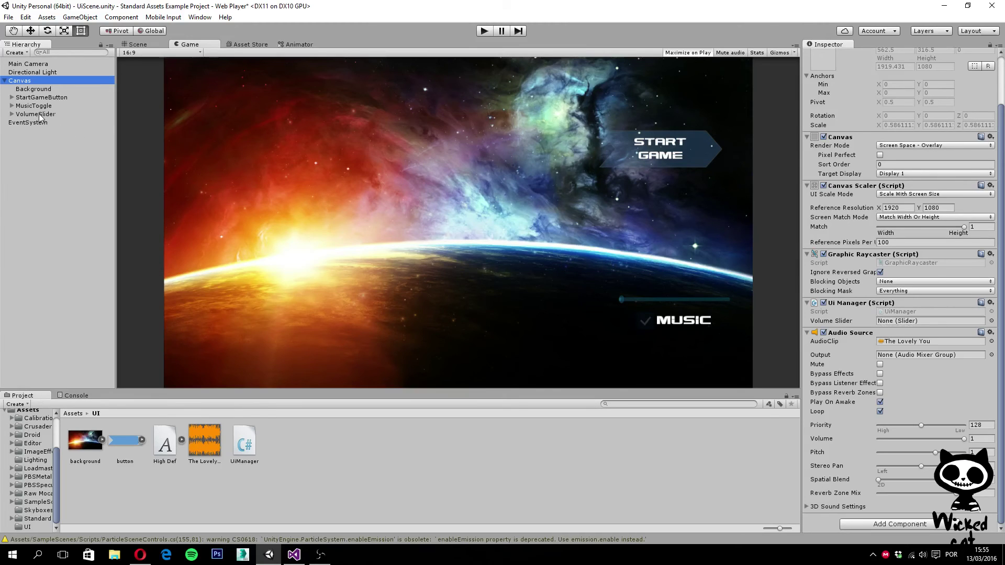
left_click_drag(39, 117, 890, 322)
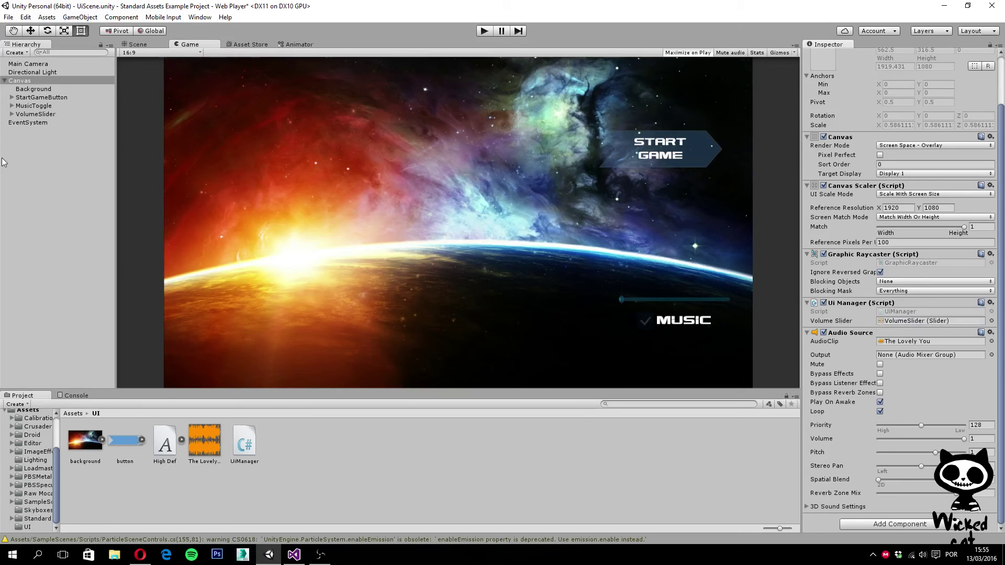
Add an On Value Changed event to VolumeSlider that targets the Canvas and calls UiManager.changeVolume
left_click(42, 114)
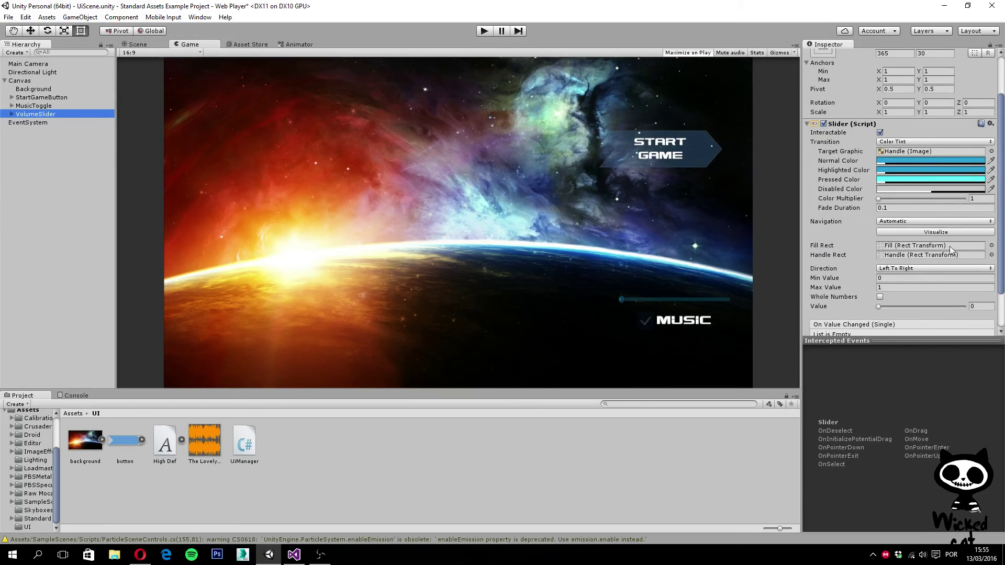
scroll(950, 250, "down", 3)
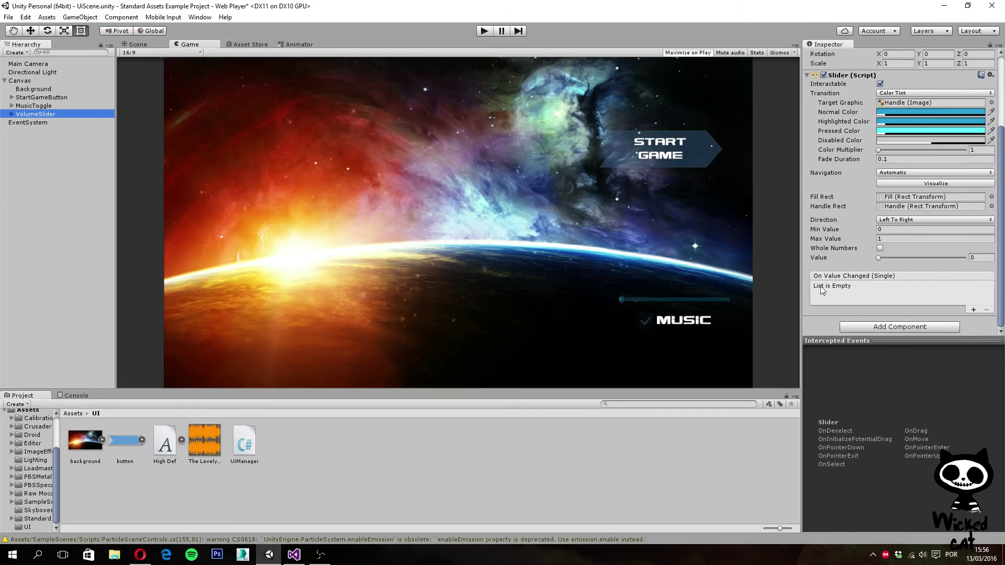
left_click(974, 309)
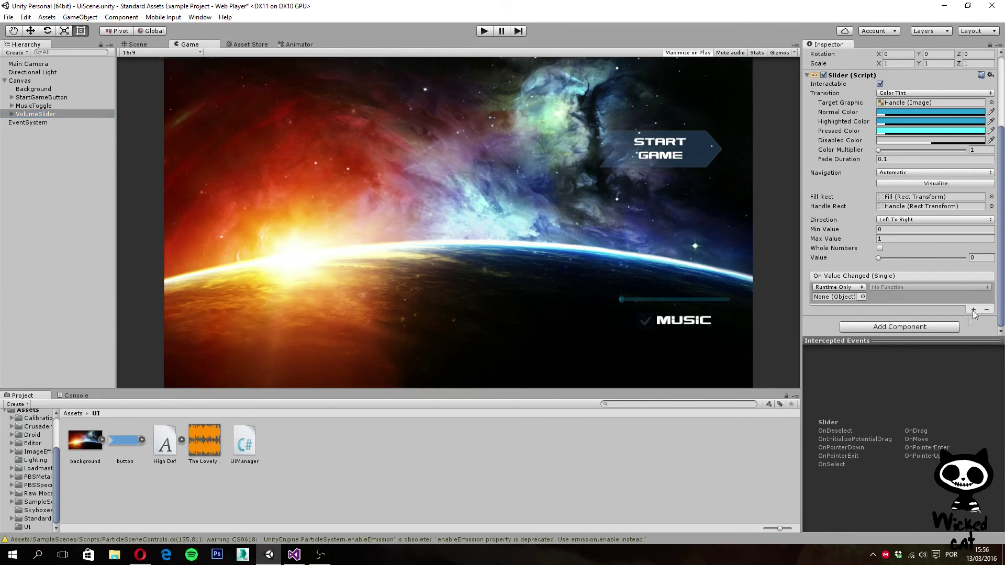
left_click(863, 297)
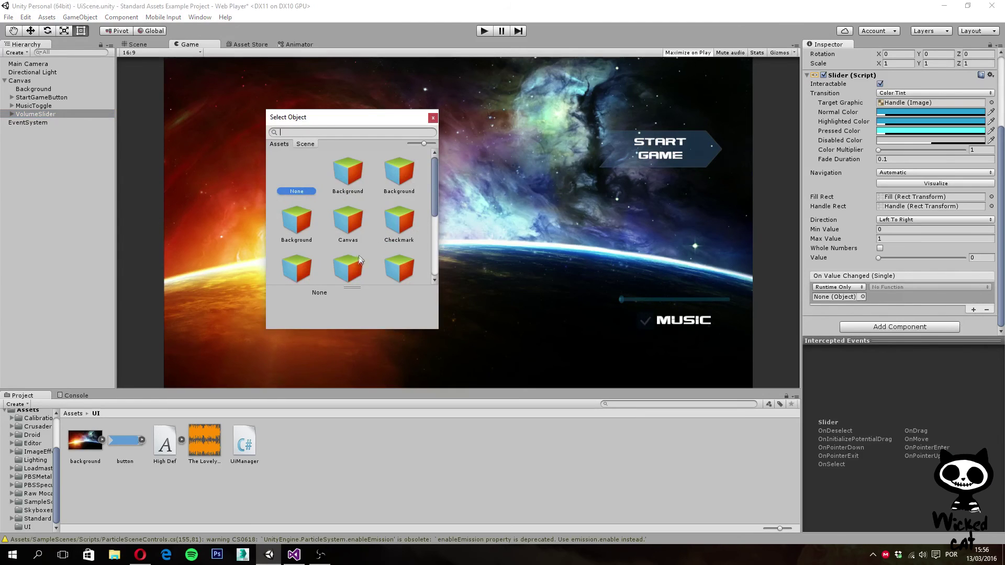
double_click(348, 224)
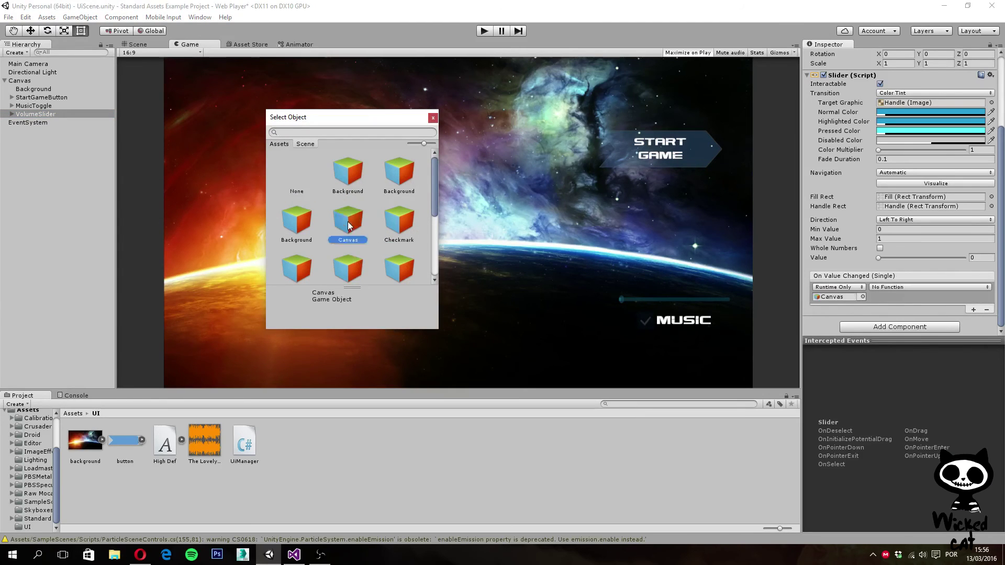
left_click(934, 286)
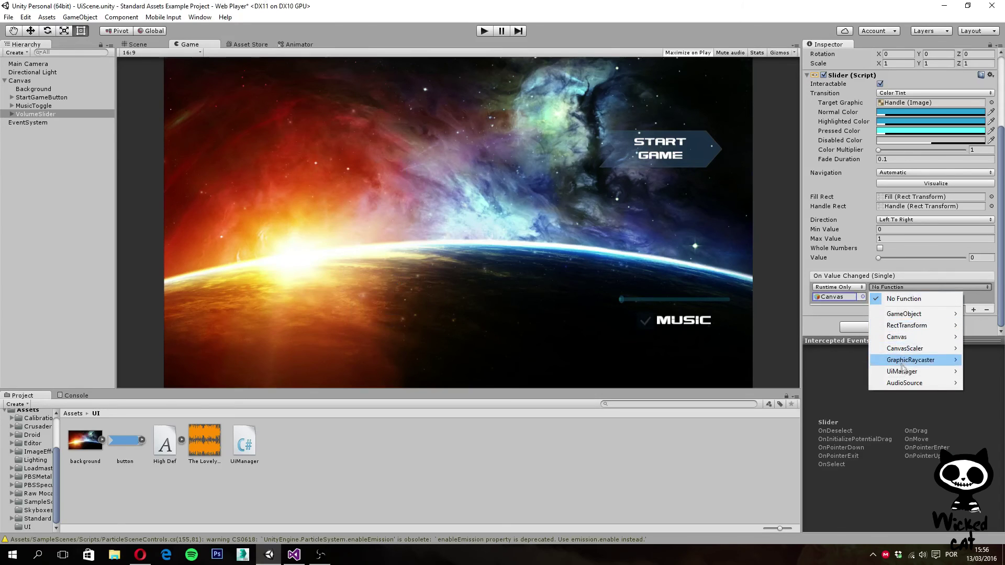
mouse_move(924, 372)
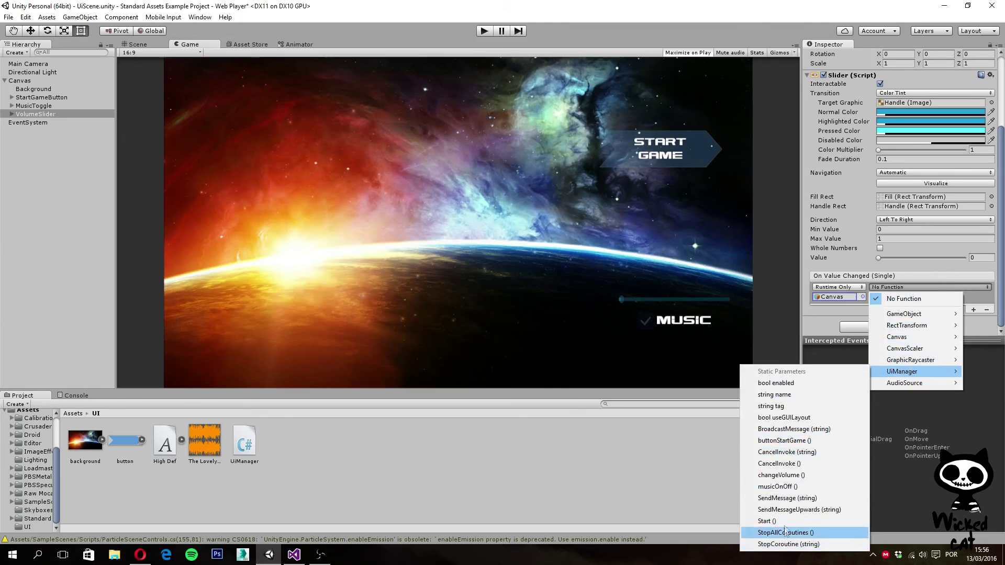
left_click(785, 476)
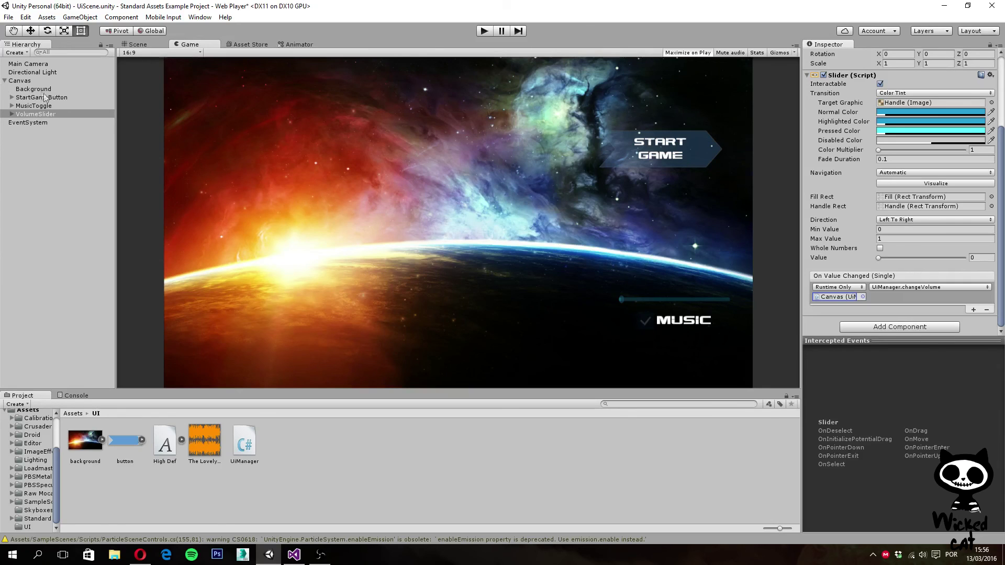
Check the volume of the Canvas's Audio Source and set VolumeSlider's starting value to 1
left_click(19, 81)
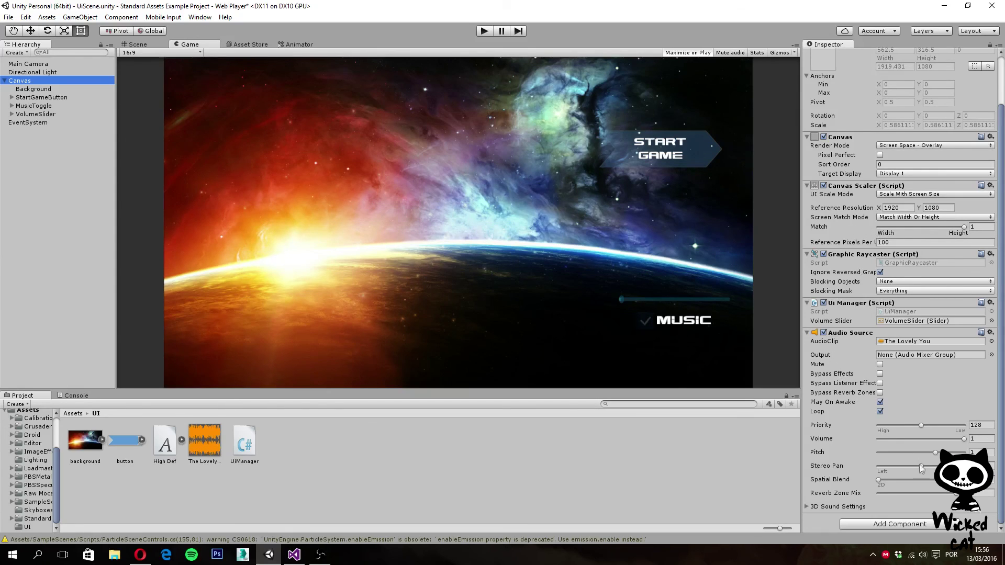
left_click(982, 439)
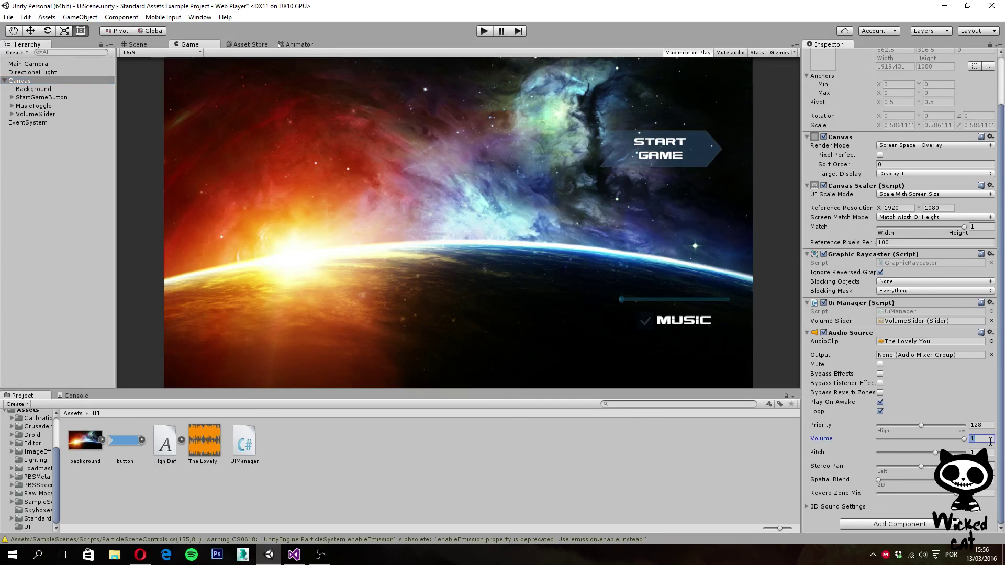
left_click(47, 115)
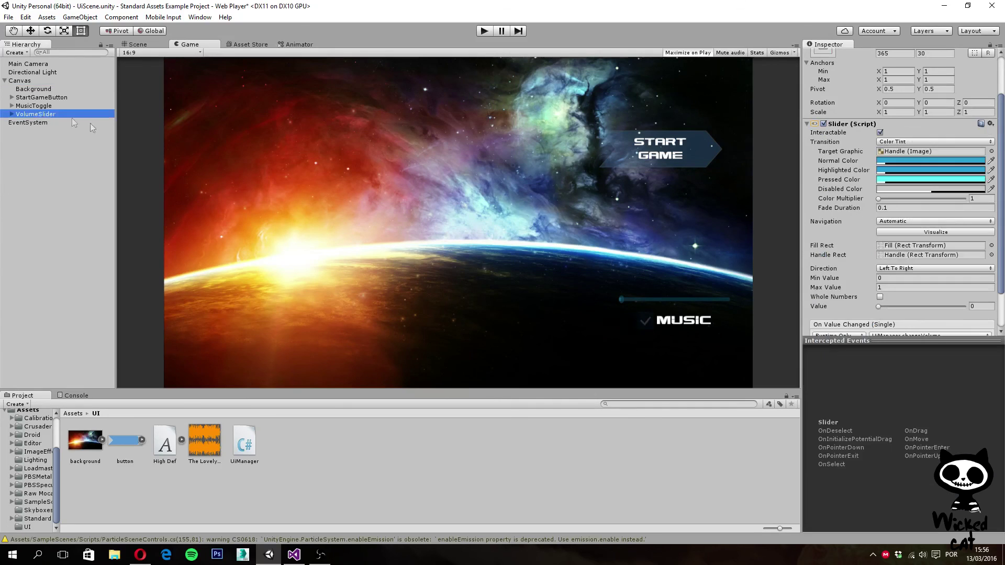
left_click(975, 307)
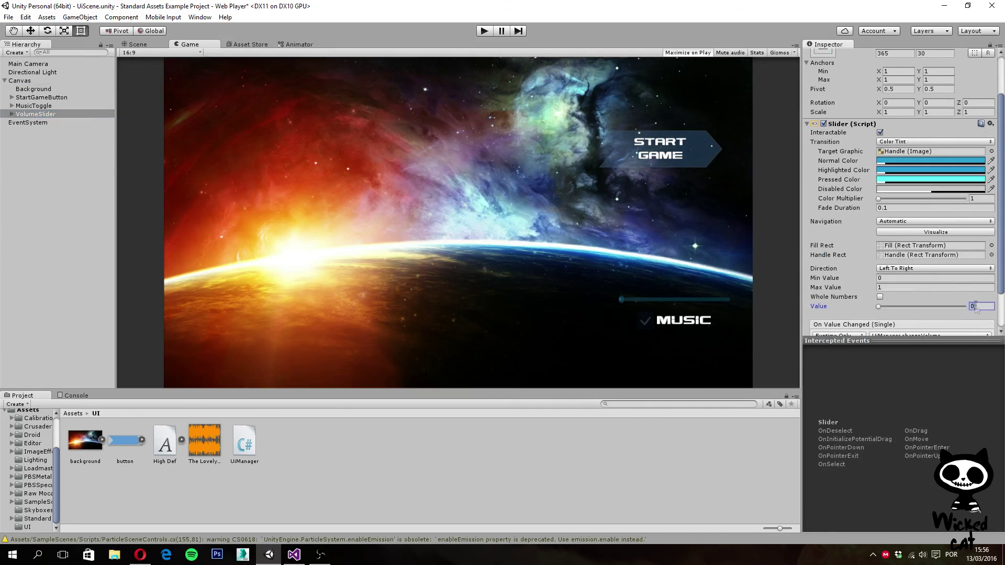
type("1")
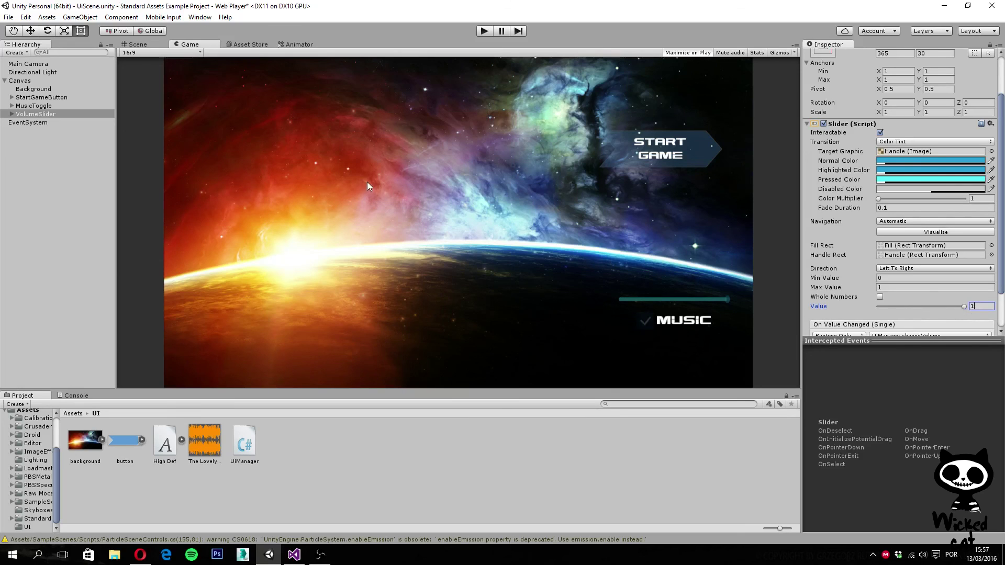
Run the scene, test the music volume slider by moving its handle back and forth, and stop play mode
left_click(482, 32)
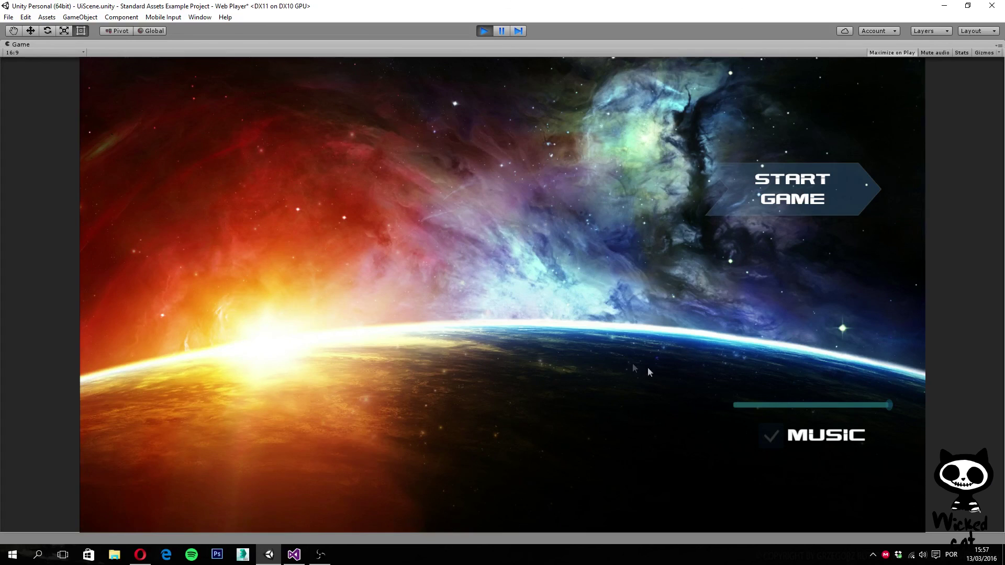
left_click_drag(890, 406, 838, 411)
left_click_drag(785, 407, 750, 408)
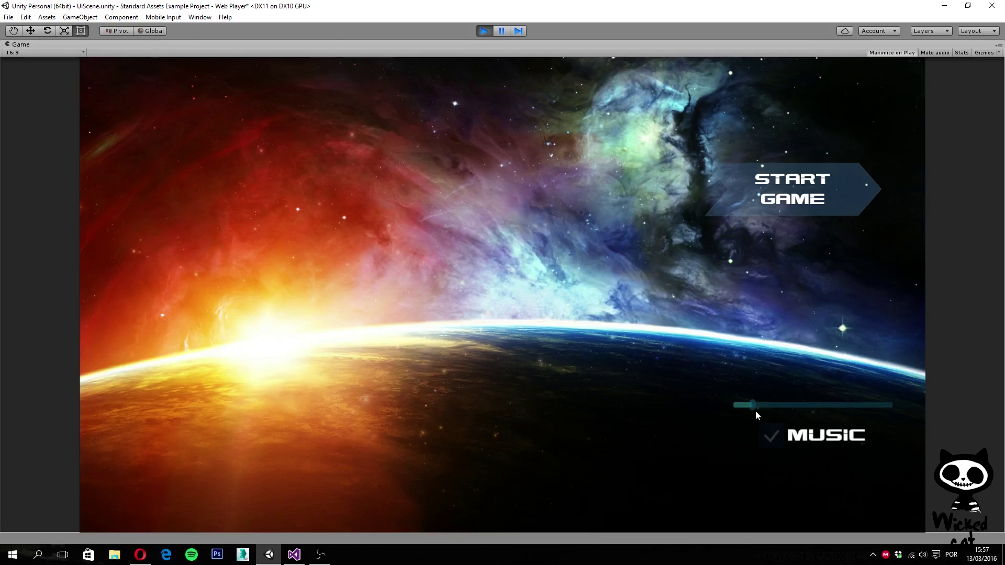
left_click_drag(821, 409, 789, 412)
left_click_drag(858, 408, 811, 406)
left_click_drag(827, 406, 800, 406)
left_click(482, 32)
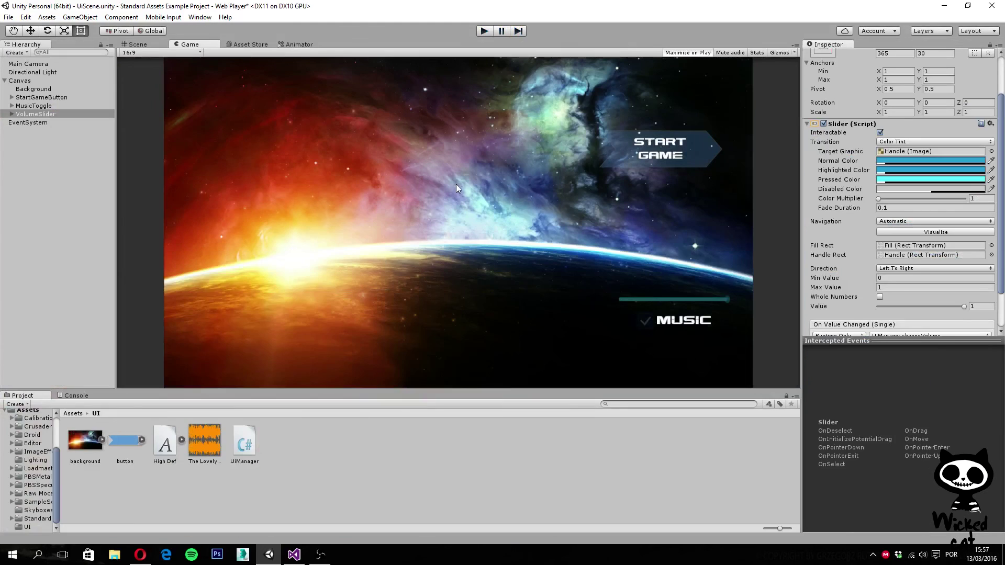